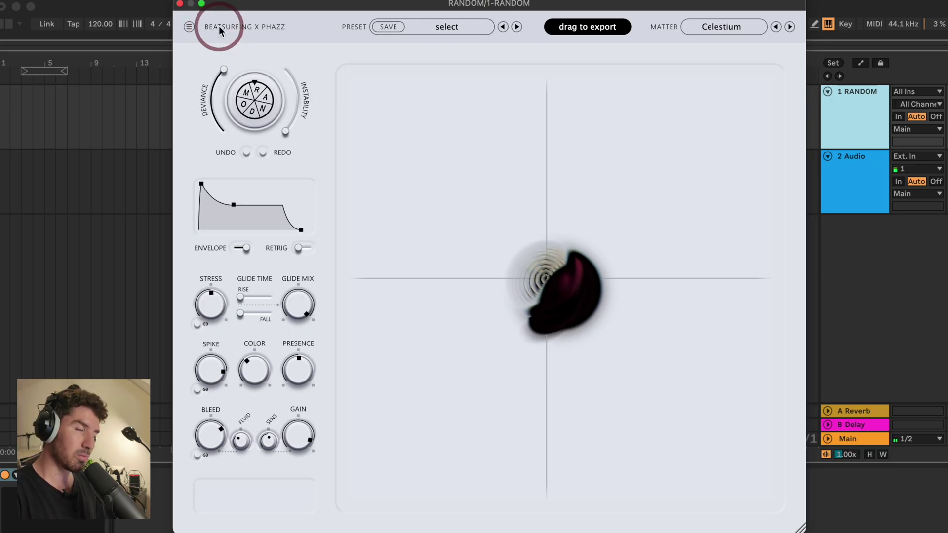
Check the MIDI CC mappings and which parameters they can control in the plugin settings
left_click(188, 28)
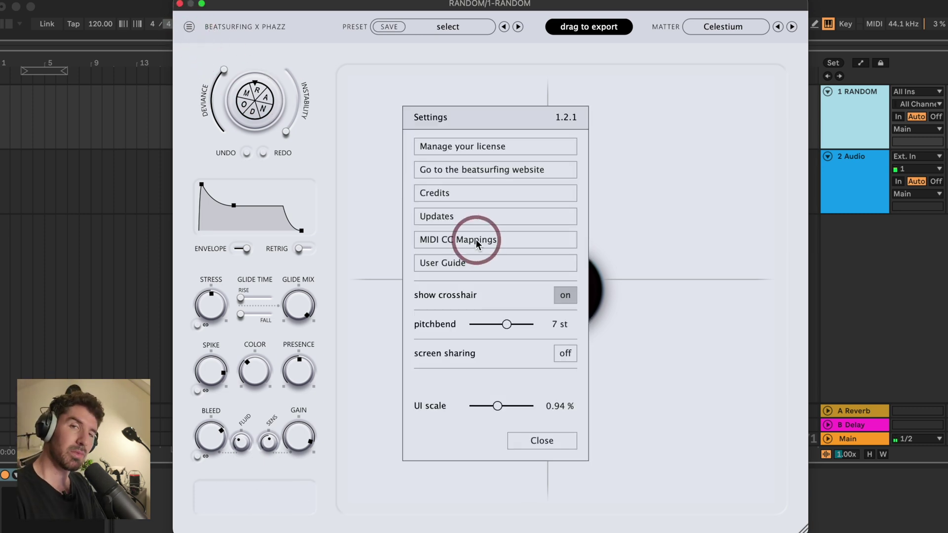
left_click(476, 240)
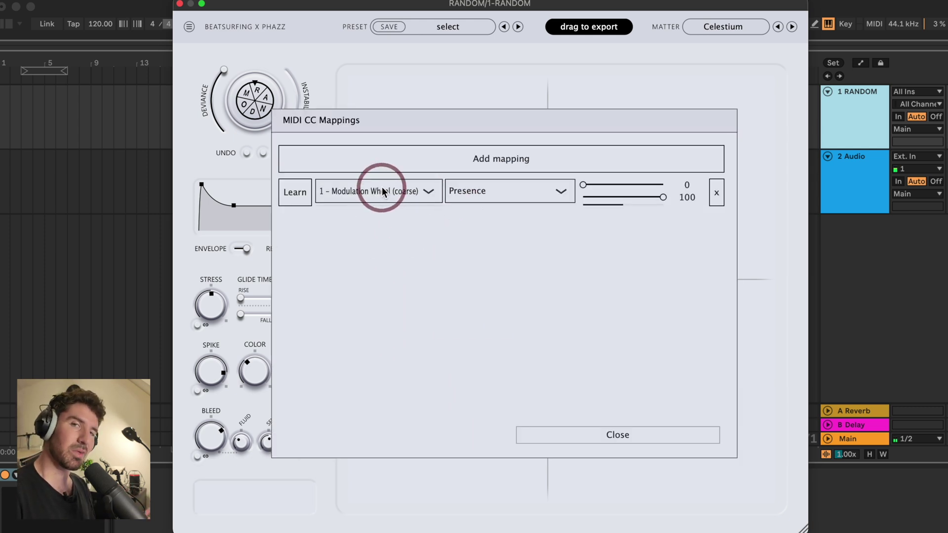
left_click(474, 197)
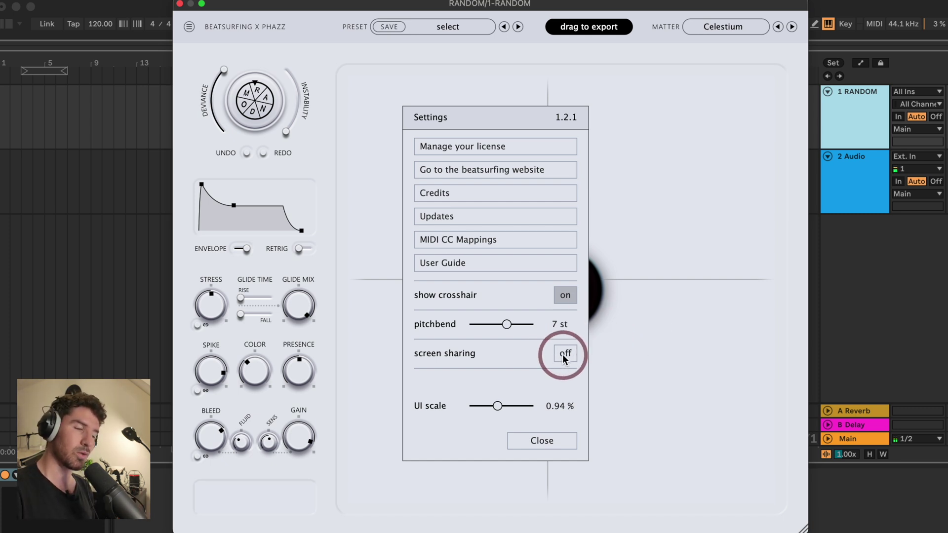
Set the interface scale to 0.91, resize the plugin window, and bring up the preset browser
mouse_move(498, 405)
left_mouse_down()
mouse_move(512, 406)
mouse_move(482, 400)
mouse_move(495, 403)
left_mouse_up()
left_click(546, 439)
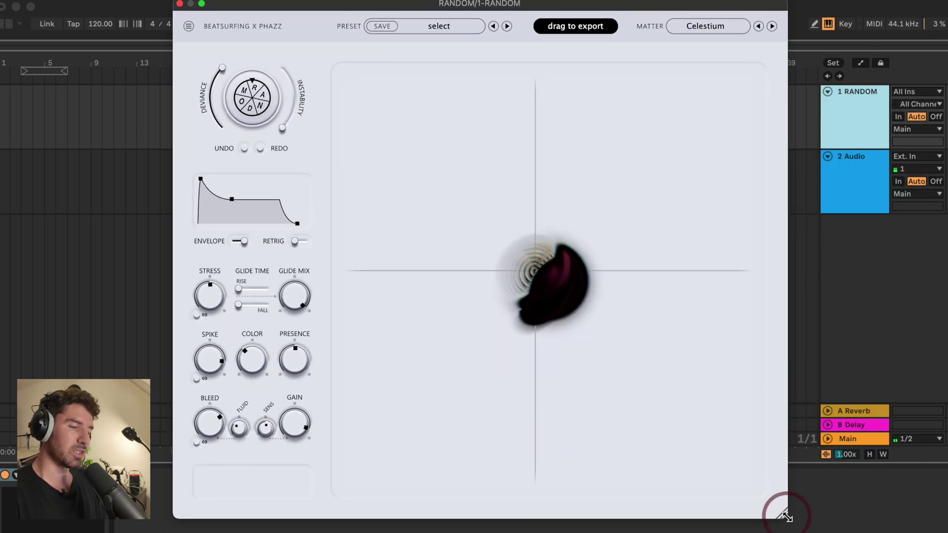
left_click_drag(796, 520, 656, 430)
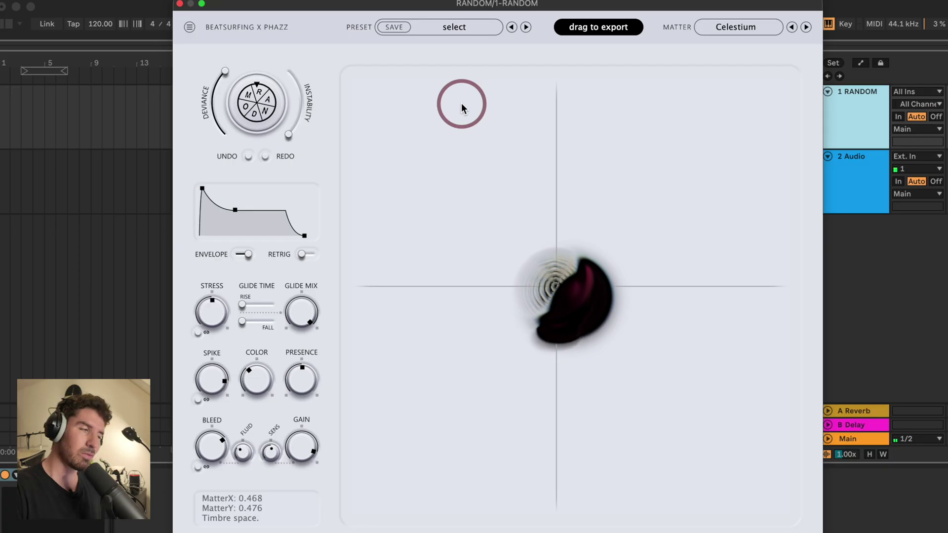
left_click(433, 28)
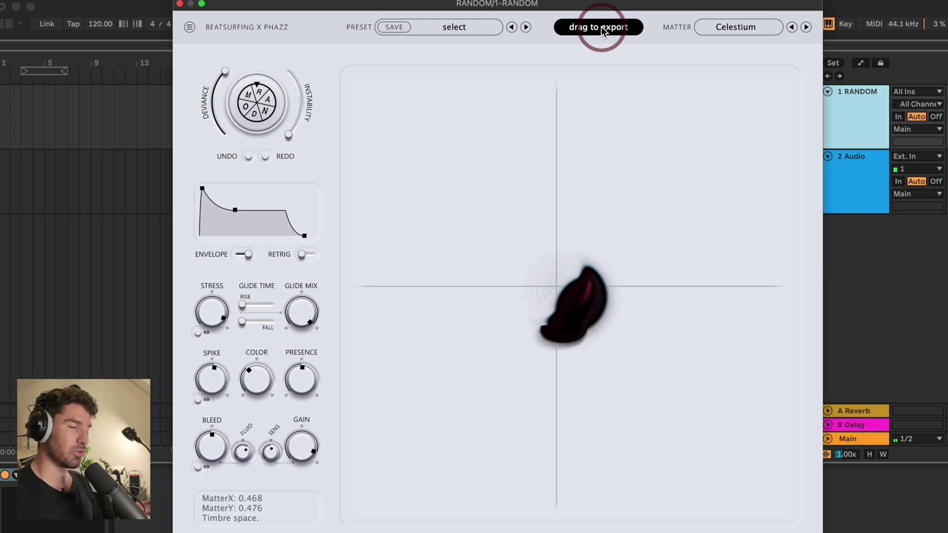
Export the Celestium sound as an audio clip onto a new third track and play the arrangement
left_click_drag(602, 30, 46, 226)
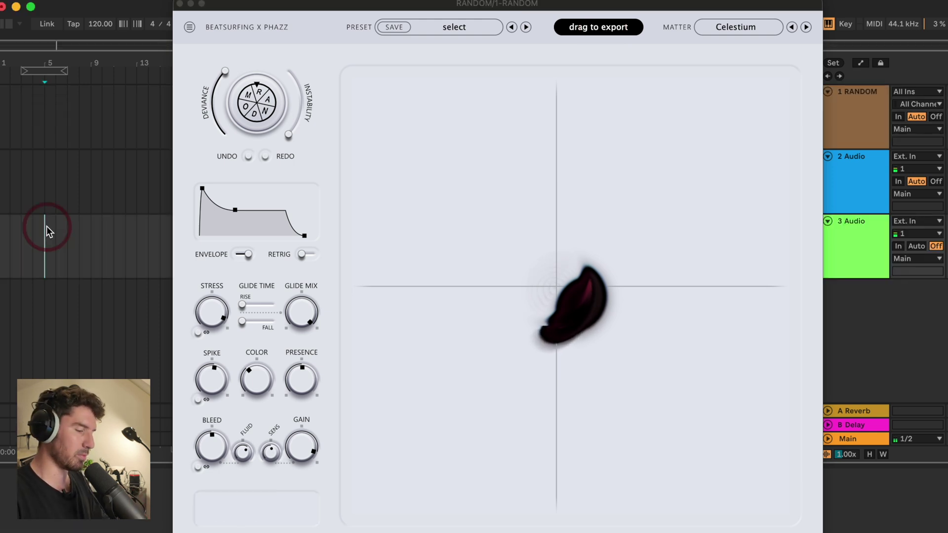
left_click_drag(590, 28, 48, 225)
key("space")
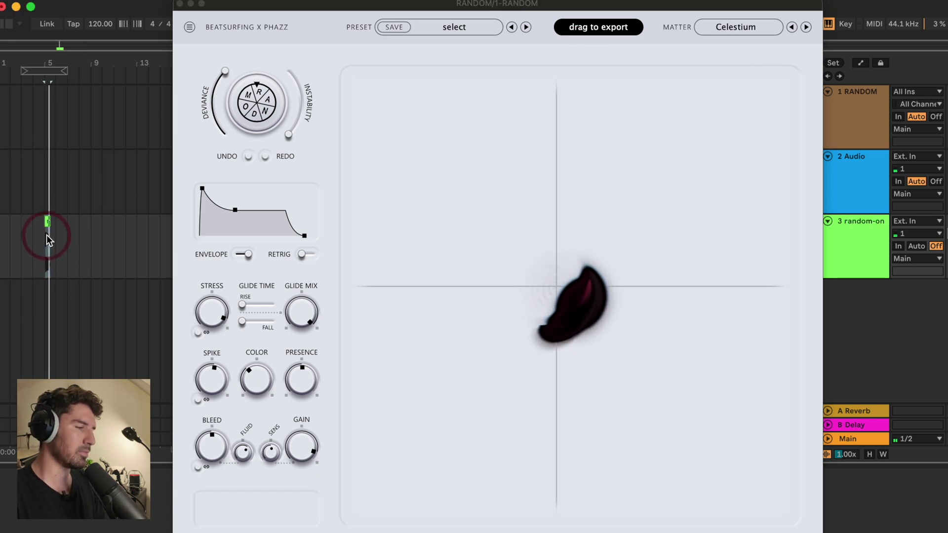
left_click(556, 126)
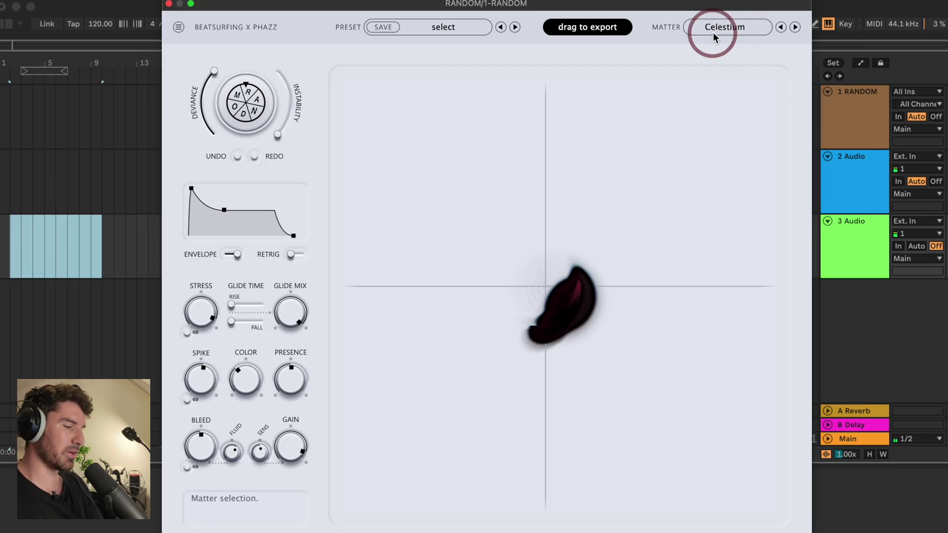
Browse the matter list and change the matter from Celestium to Echolium
left_click(734, 25)
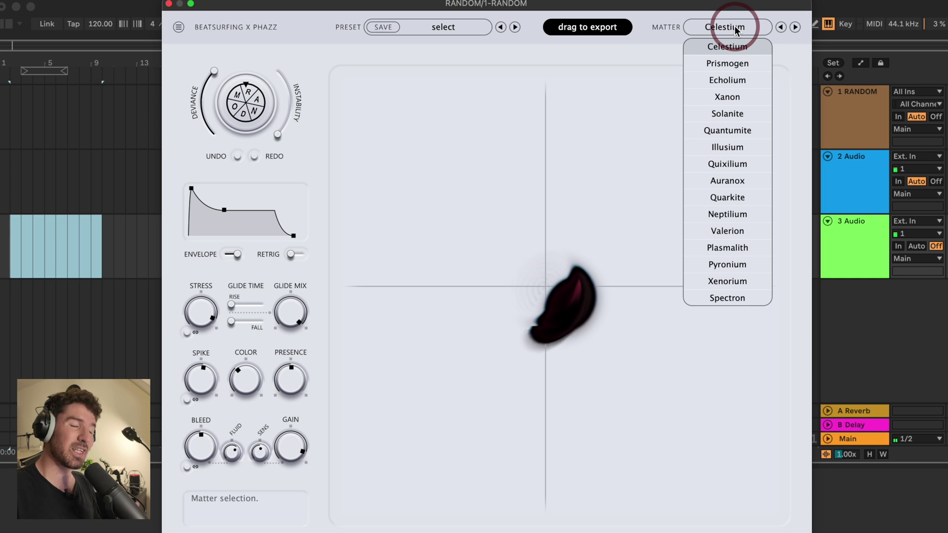
left_click(730, 98)
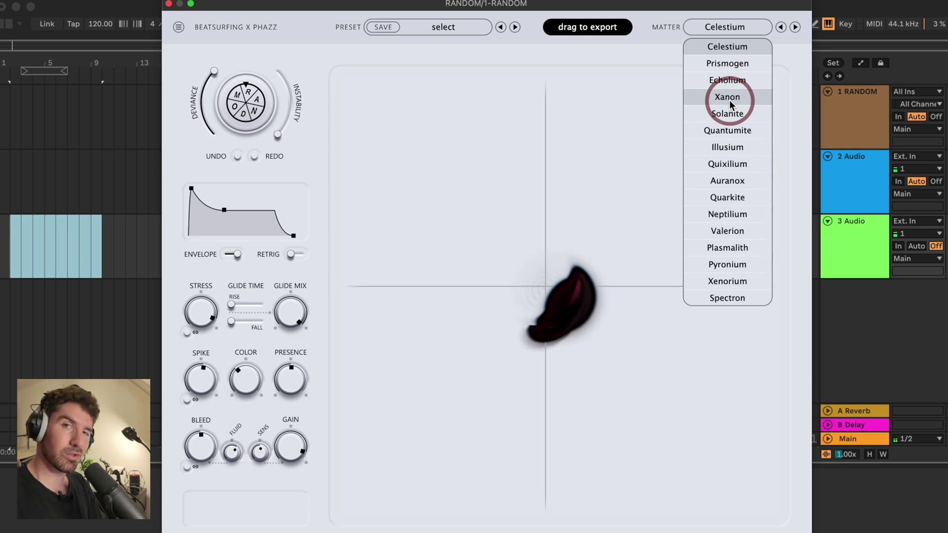
left_click(779, 27)
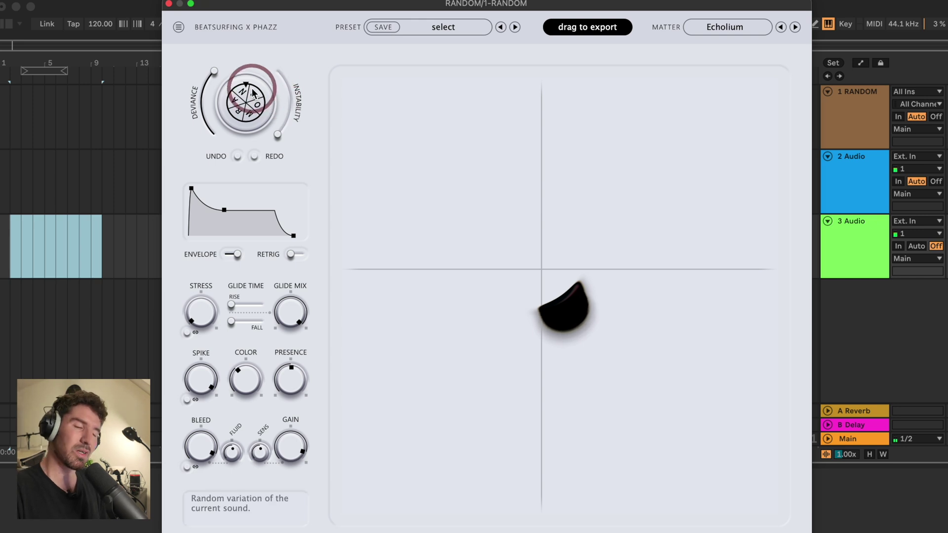
Randomise the Echolium sound and inspect the glide controls and envelope release time
left_click(292, 142)
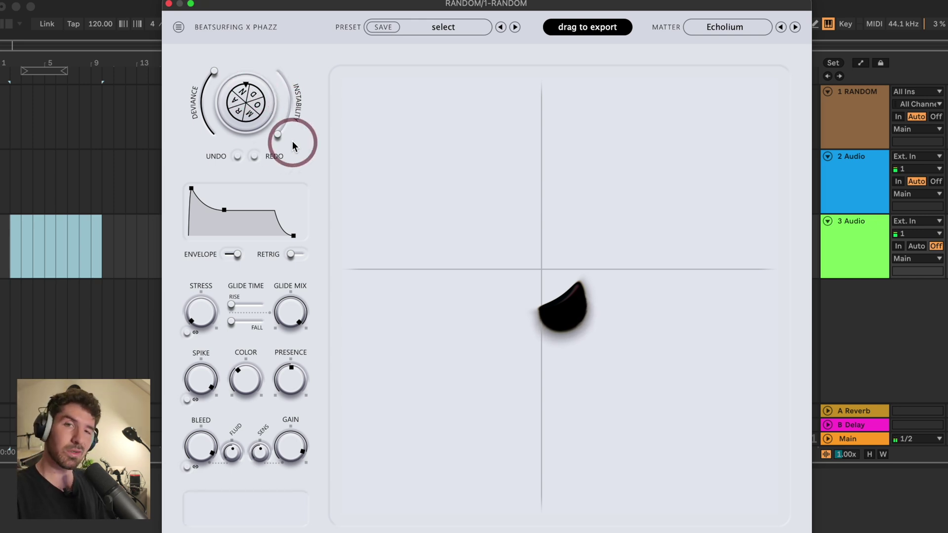
left_click(243, 100)
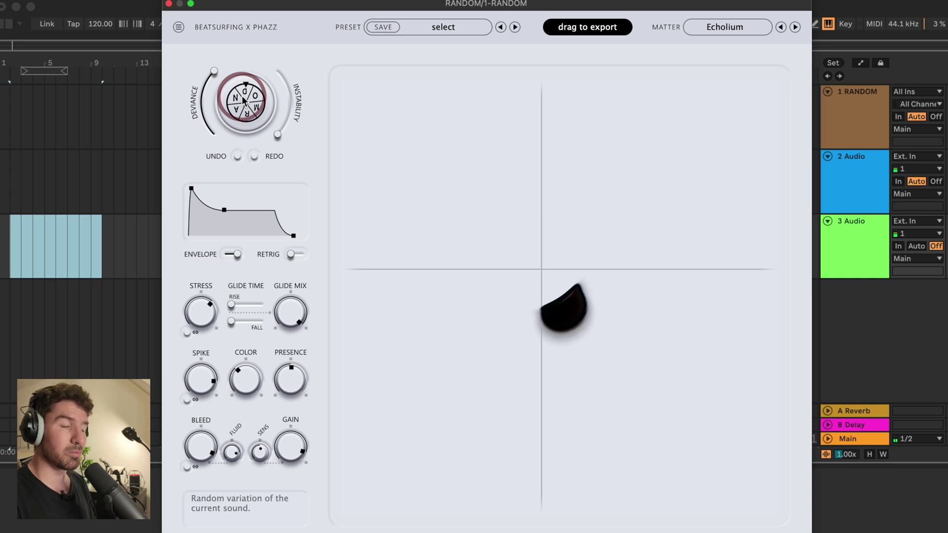
left_click_drag(276, 300, 291, 334)
left_click(257, 331)
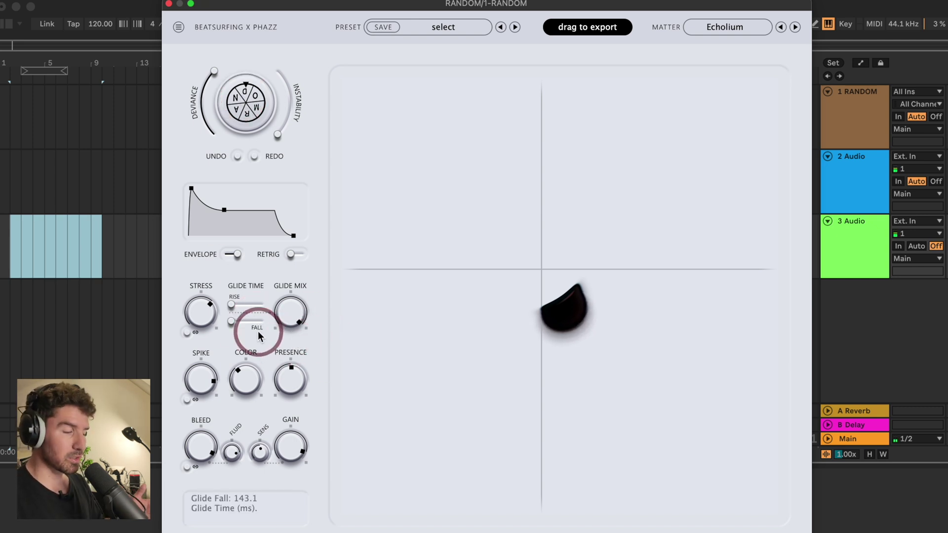
left_click(249, 219)
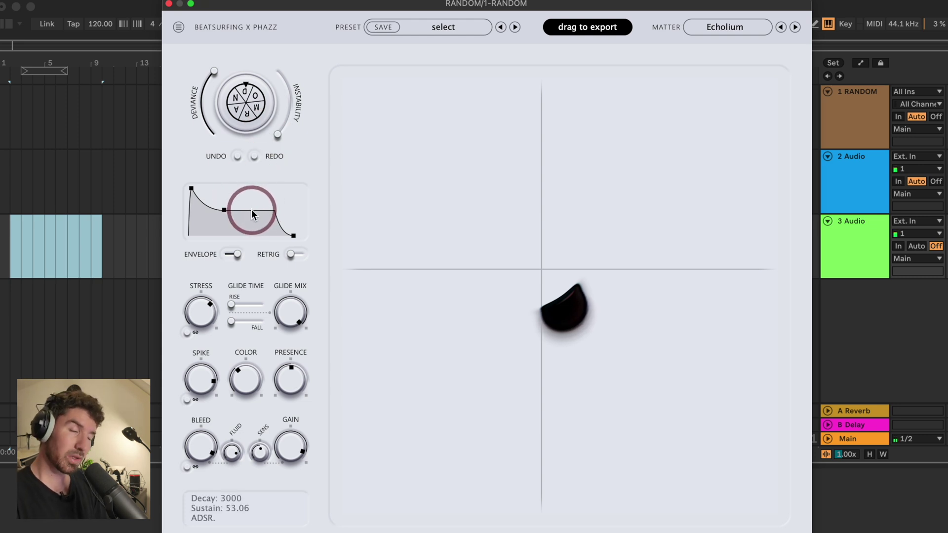
left_click_drag(252, 213, 265, 231)
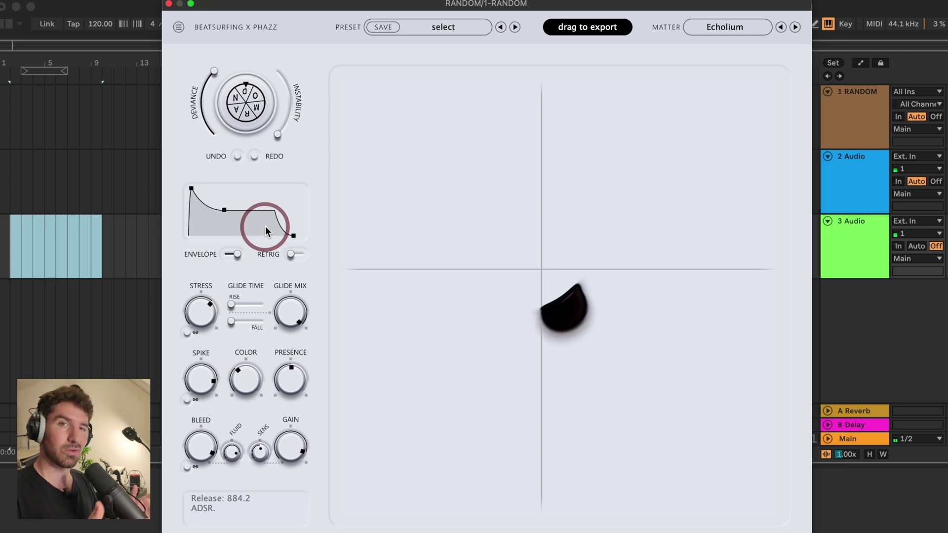
Drop Deviance to 0, then raise it slightly to 0.12
left_click(214, 72)
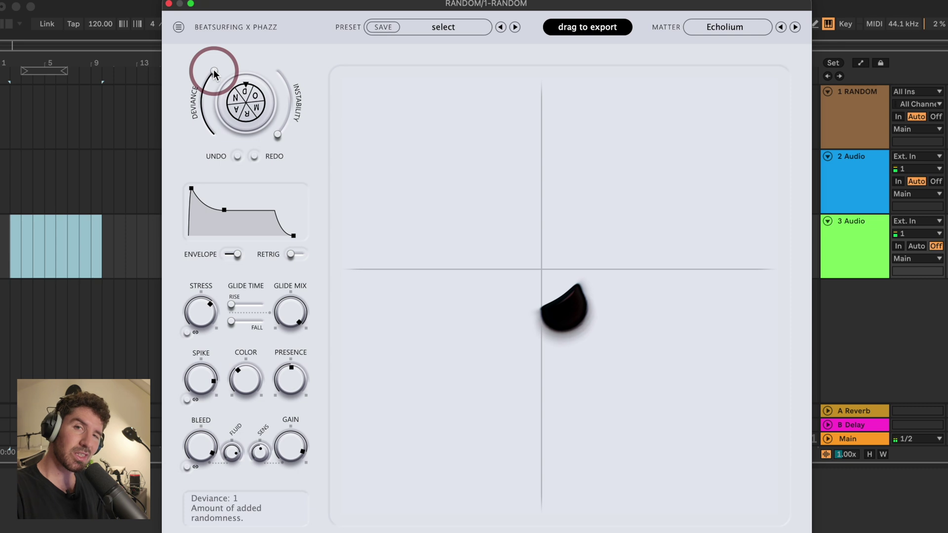
left_click_drag(213, 69, 217, 150)
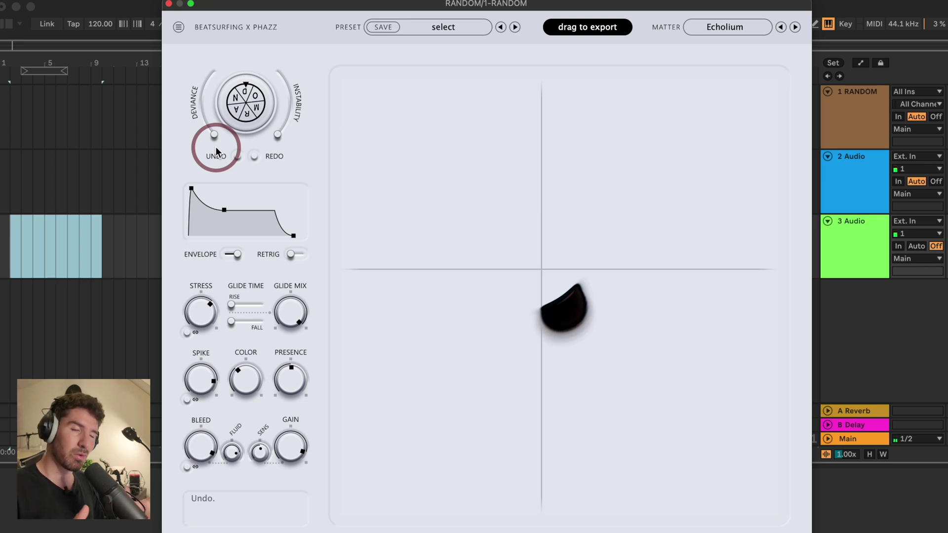
mouse_move(213, 135)
left_mouse_down()
mouse_move(205, 121)
mouse_move(434, 187)
mouse_move(257, 100)
mouse_move(234, 126)
mouse_move(207, 130)
left_mouse_up()
Bring Deviance back up to full and randomise the sound twice
left_click_drag(339, 169, 331, 173)
left_click(255, 109)
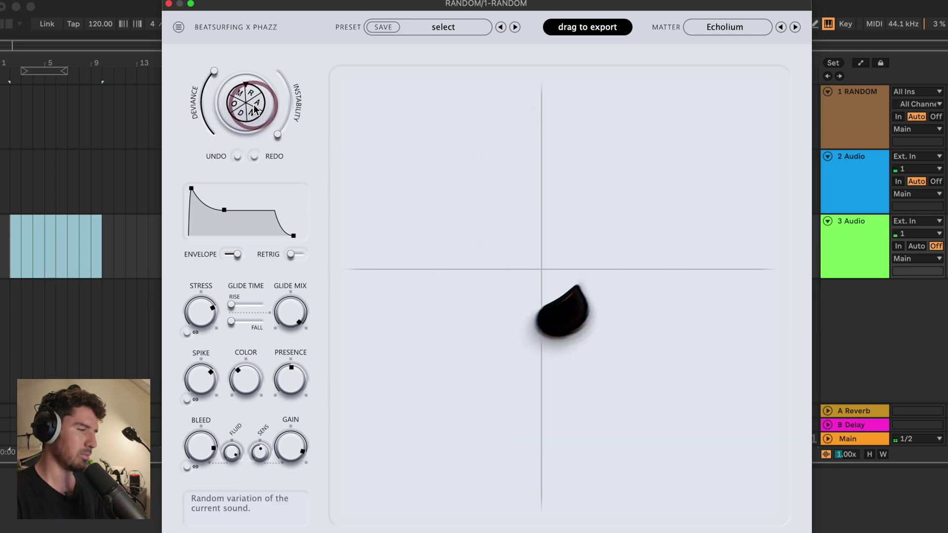
left_click(255, 110)
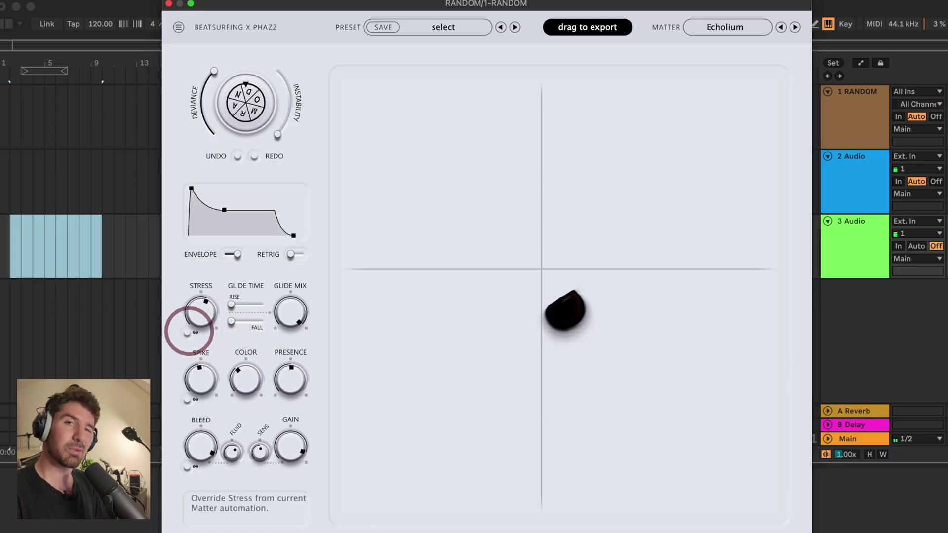
Lock Stress, set it to 244.8, randomise with Stress held, then lower Stress to 188.5
left_click(187, 332)
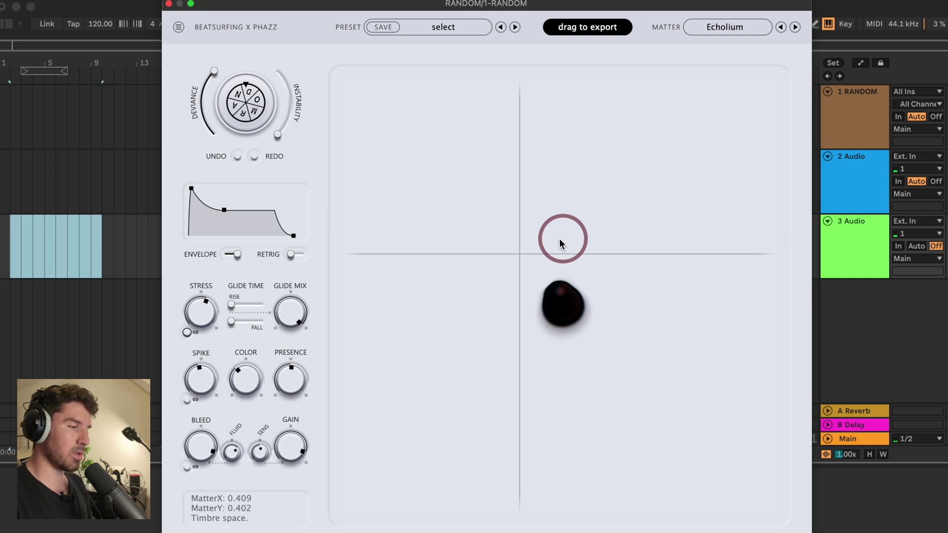
left_click_drag(205, 311, 204, 315)
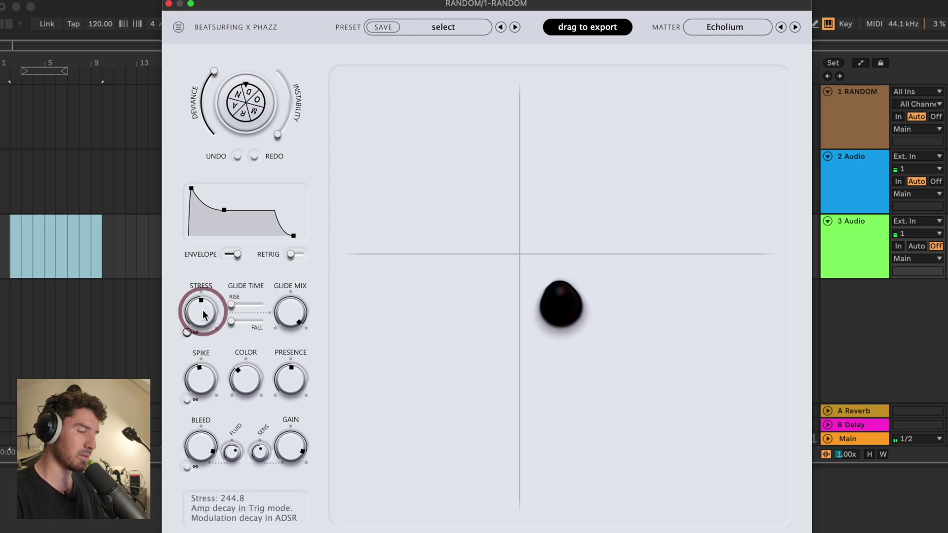
left_click(256, 109)
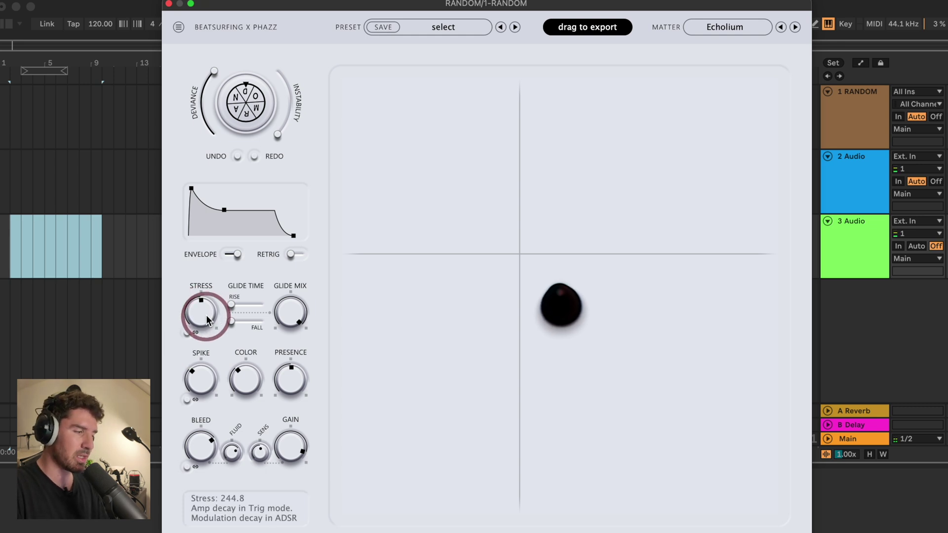
mouse_move(197, 317)
left_mouse_down()
mouse_move(173, 342)
mouse_move(196, 332)
left_mouse_up()
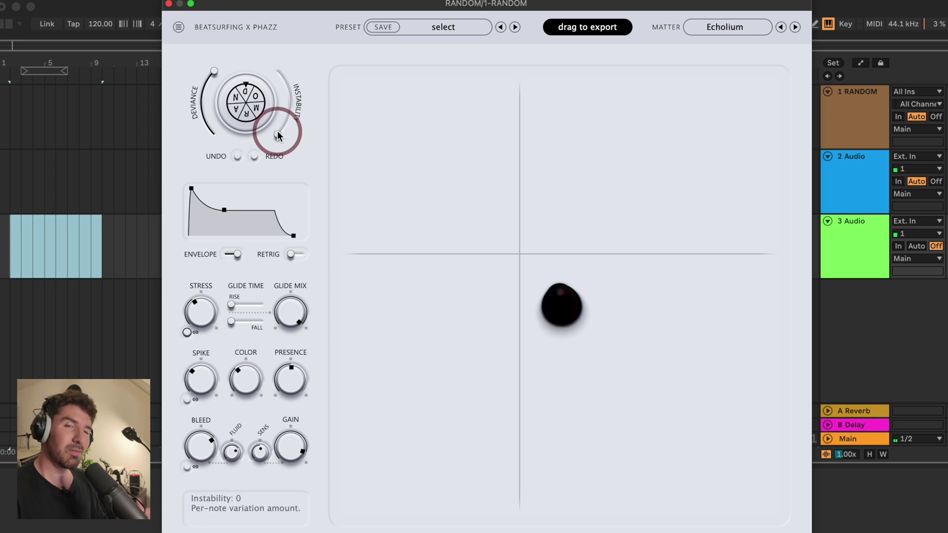
left_click_drag(277, 134, 289, 74)
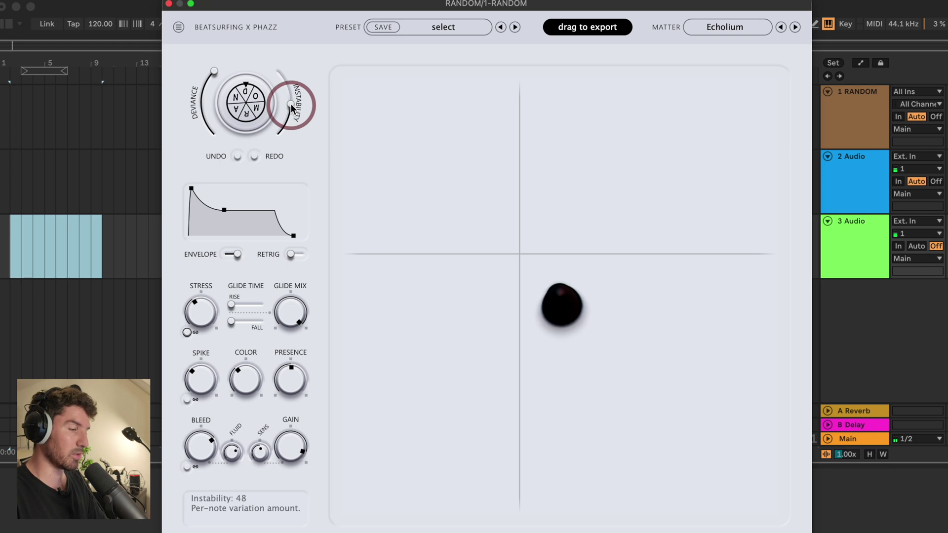
left_click_drag(291, 103, 270, 43)
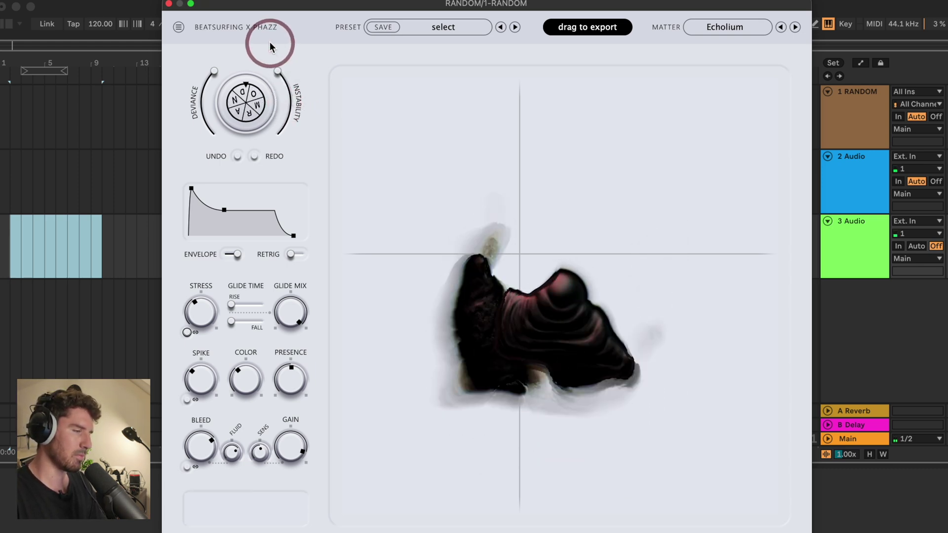
left_click(278, 72)
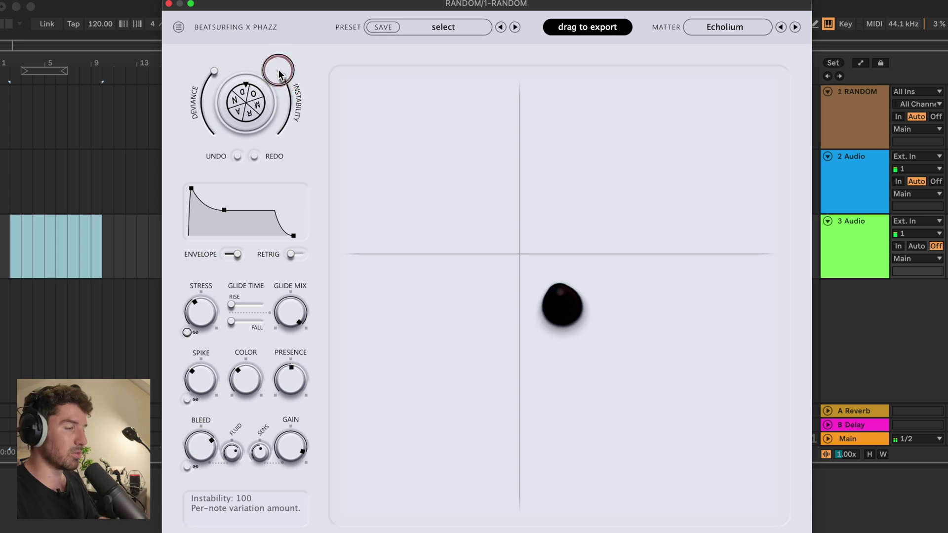
left_click_drag(278, 72, 258, 282)
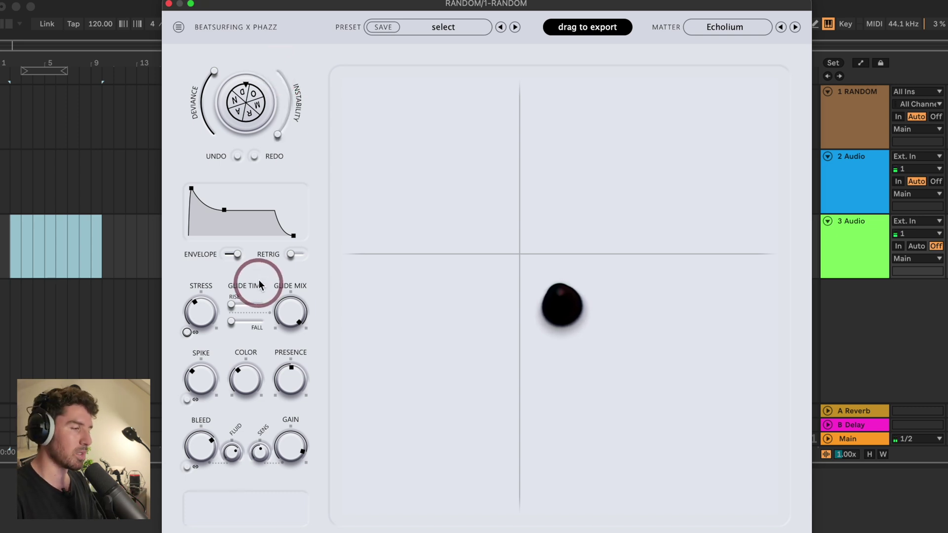
left_click(251, 200)
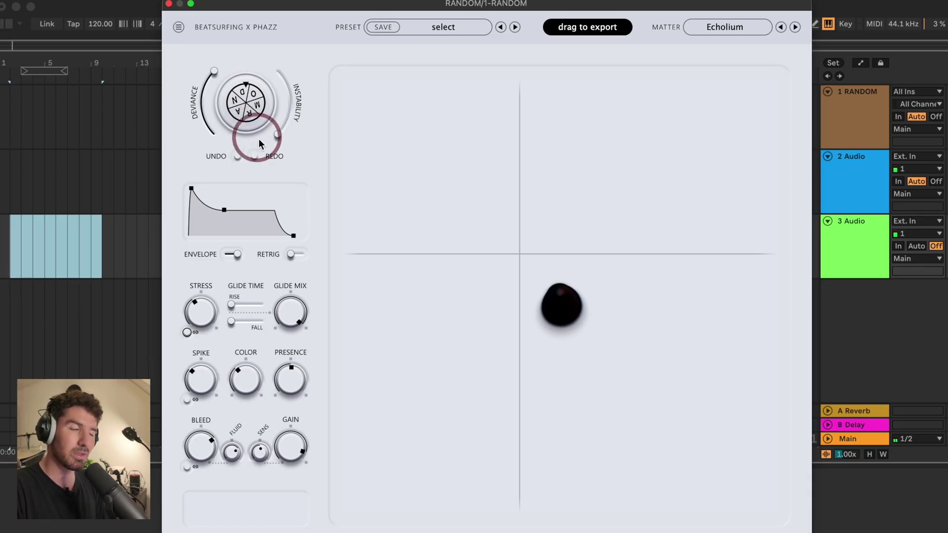
Test redo and undo on XY pad matter position changes
left_click(240, 155)
left_click_drag(241, 152, 318, 173)
left_click_drag(513, 232, 565, 311)
left_click(230, 153)
left_click_drag(229, 150, 243, 158)
Switch the matter to Prismogen and Celestium, then undo back to Echolium
left_click(780, 24)
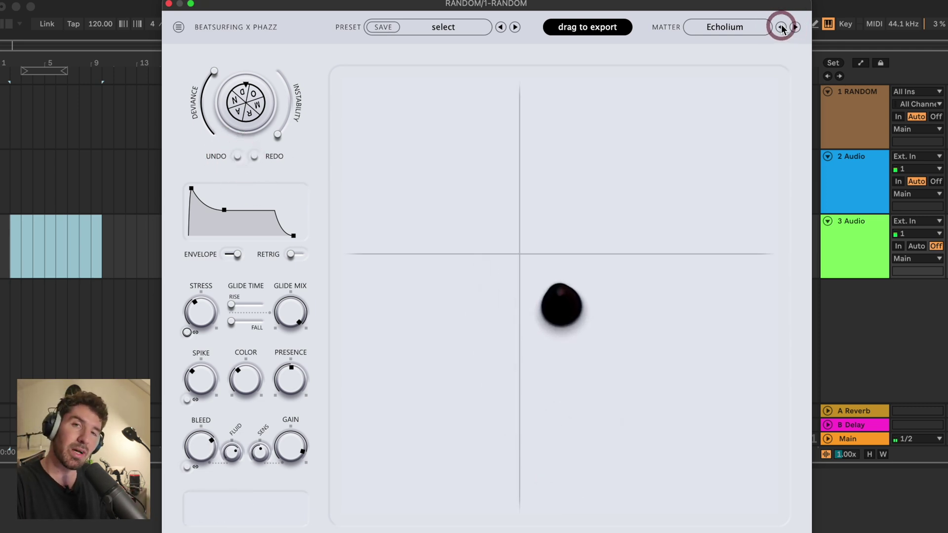
left_click(781, 28)
left_click(781, 27)
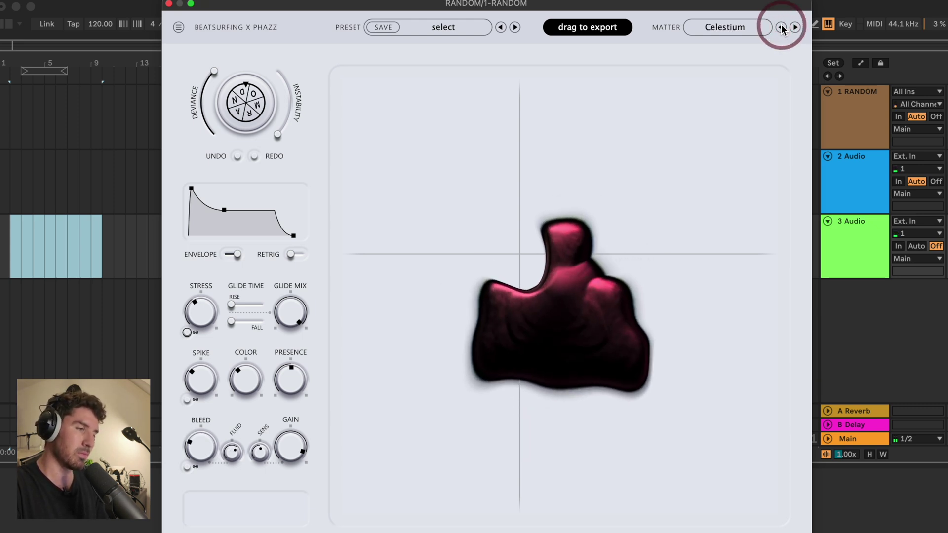
left_click_drag(226, 155, 238, 161)
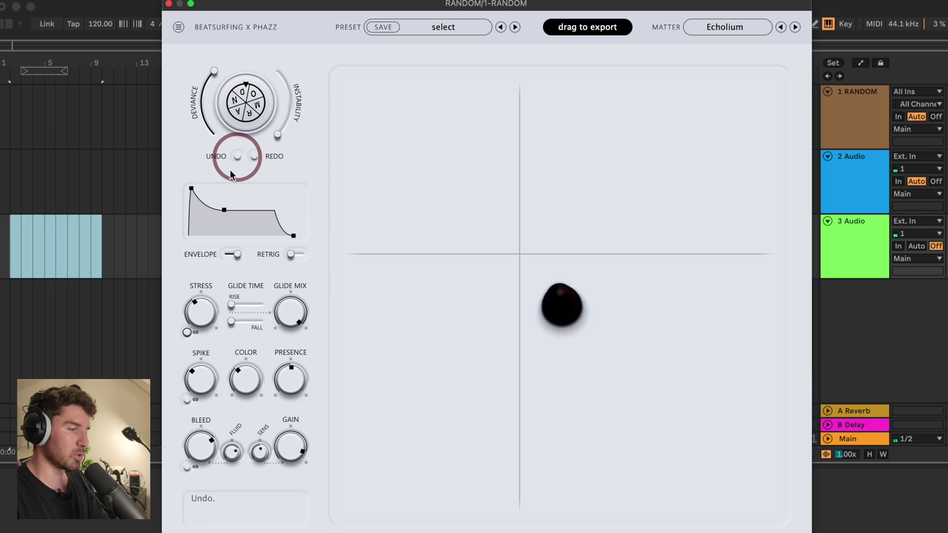
Reposition the matter point on the pad and load the next preset, 808 01
left_click_drag(489, 252, 631, 355)
left_click(517, 251)
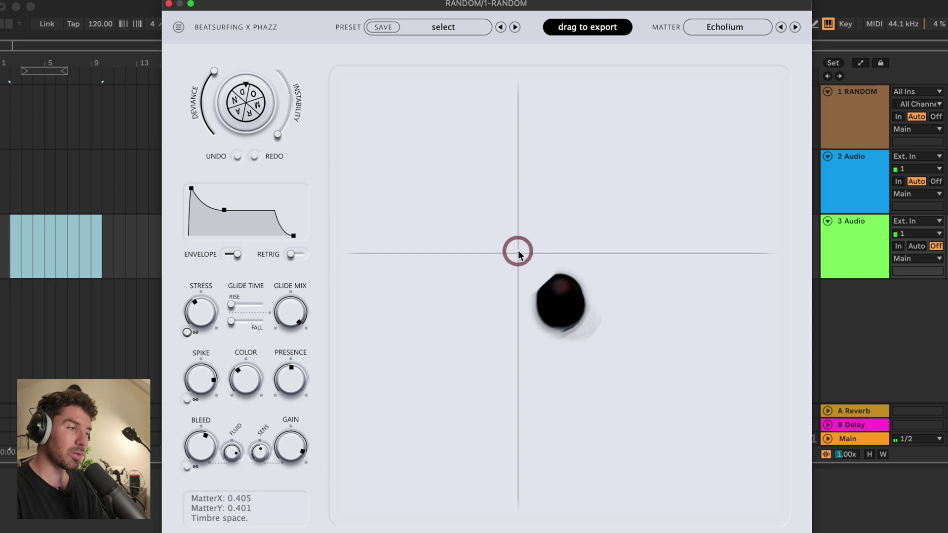
left_click(515, 28)
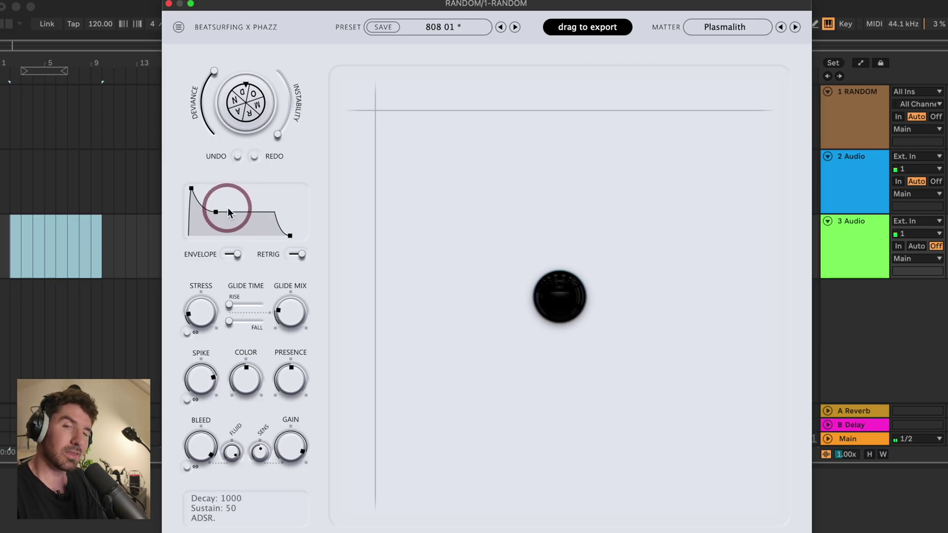
Shape the ADSR envelope to attack 0, decay 253.3 and sustain 0 for a percussive 808
left_click_drag(191, 189, 221, 227)
left_click_drag(290, 236, 296, 236)
left_click_drag(233, 223, 233, 203)
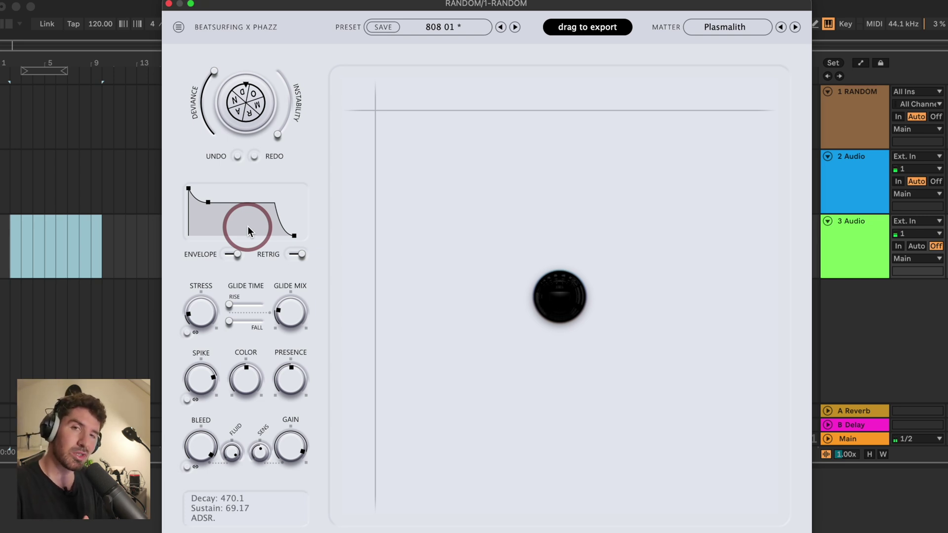
left_click(518, 252)
left_click_drag(208, 202, 206, 233)
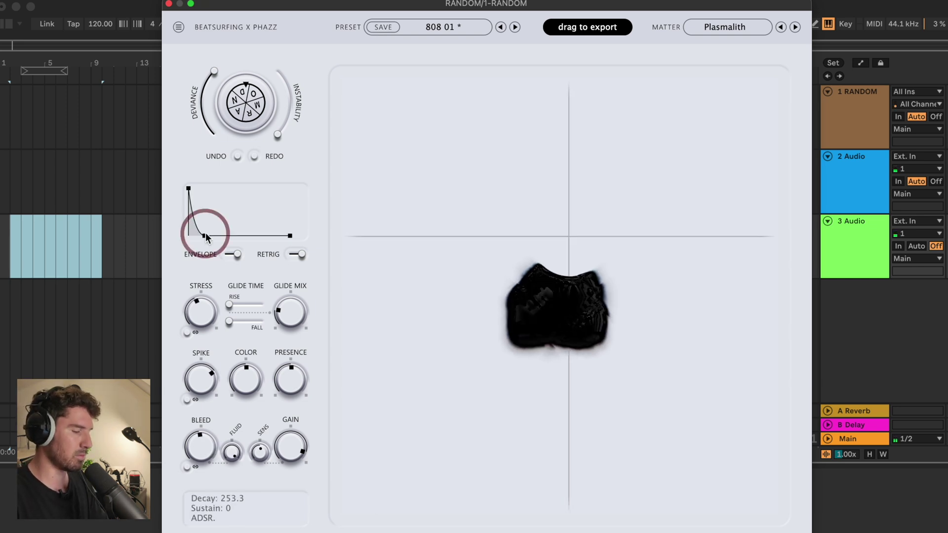
left_click(535, 219)
Randomly vary the 808, move the matter point down the pad, and switch the envelope to Trig
left_click_drag(536, 219, 548, 428)
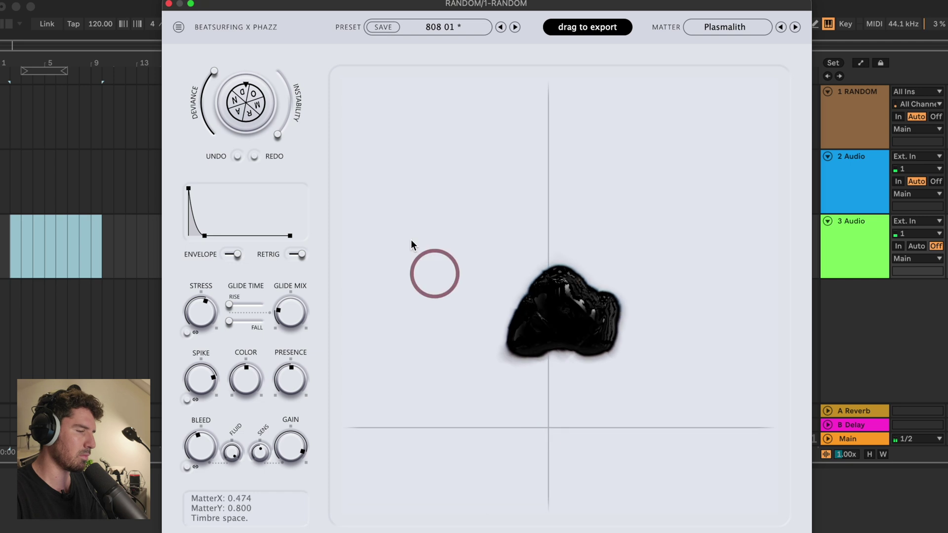
left_click(248, 110)
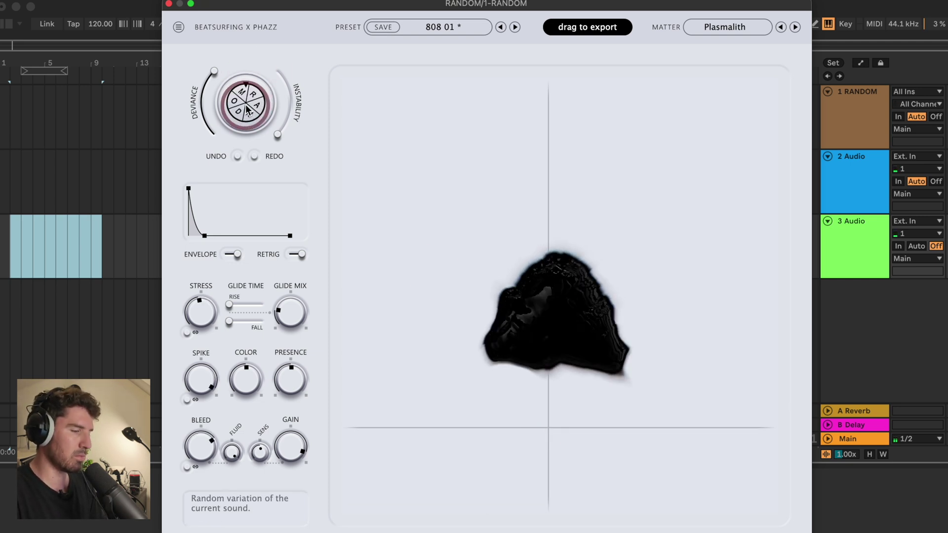
left_click_drag(525, 91, 561, 293)
left_click(168, 210)
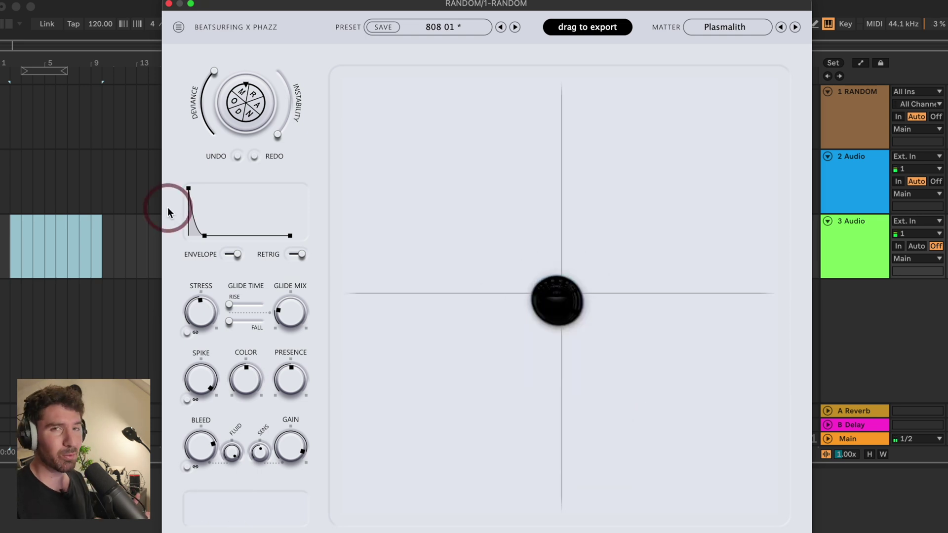
left_click(229, 252)
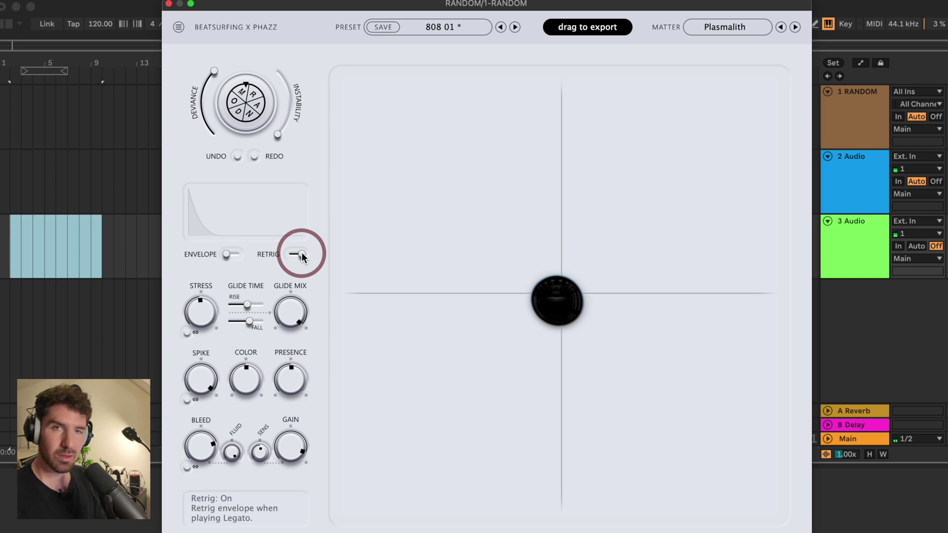
Toggle Retrig until envelope retriggering is set to Off
left_click(301, 254)
left_click(301, 255)
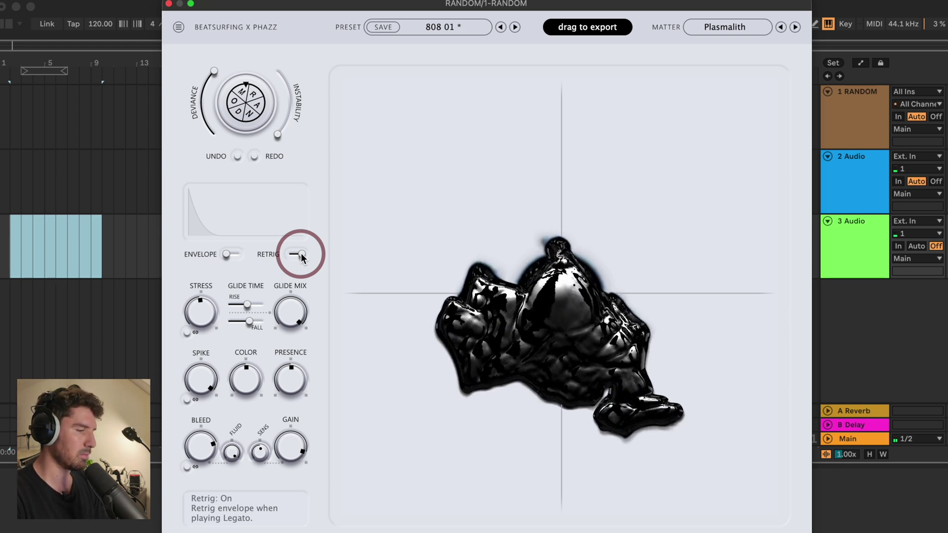
left_click(301, 254)
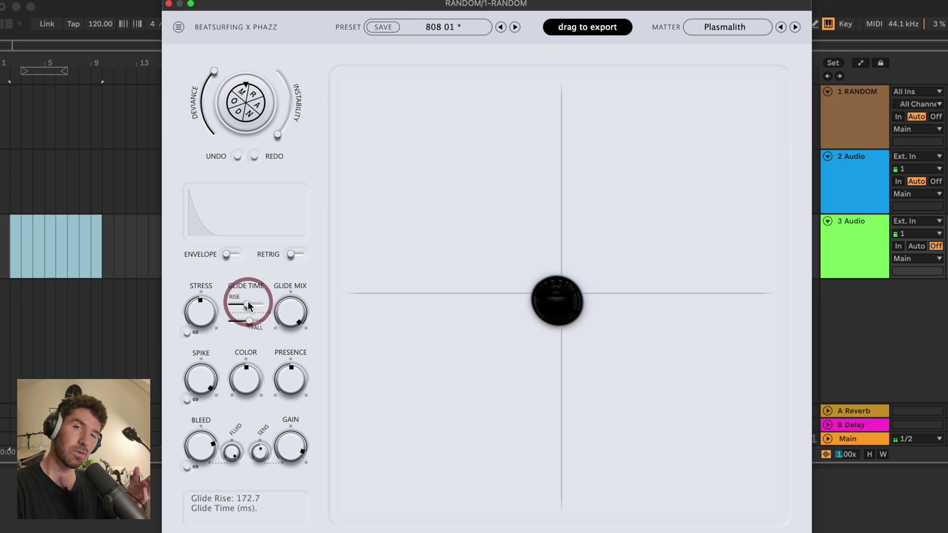
Set Glide Rise to 0.078 and Glide Fall to 961.9 ms, then change the matter to Xenorium
left_click_drag(248, 301, 267, 309)
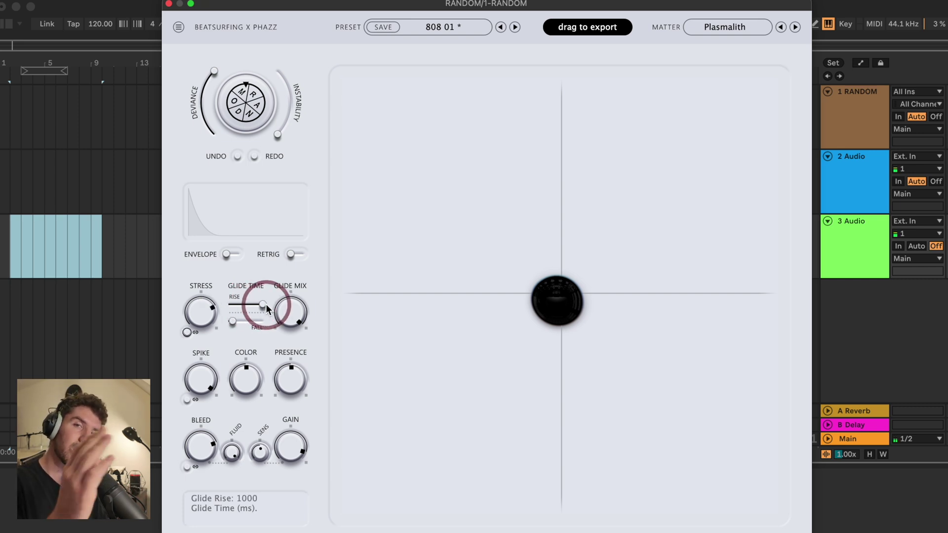
left_click(244, 320)
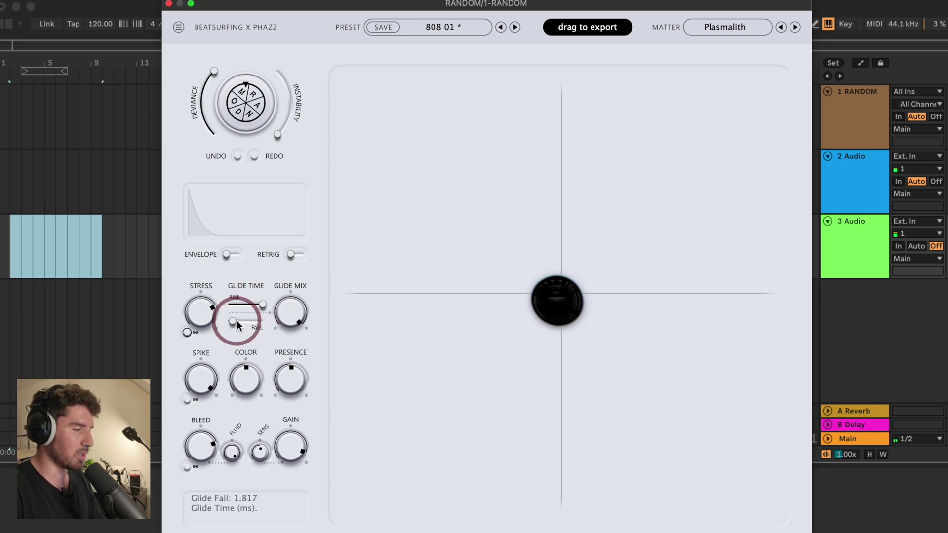
left_click_drag(237, 323, 243, 322)
left_click(257, 312)
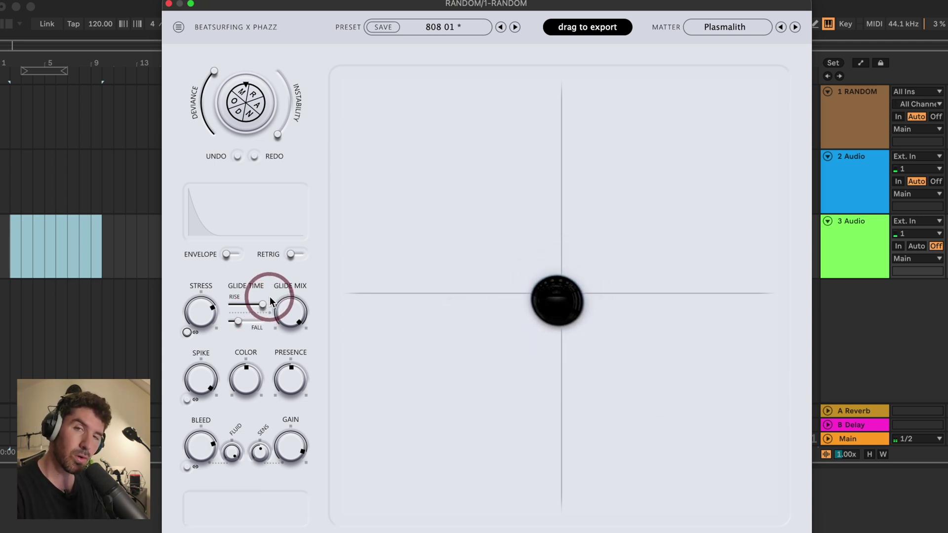
left_click_drag(268, 301, 260, 321)
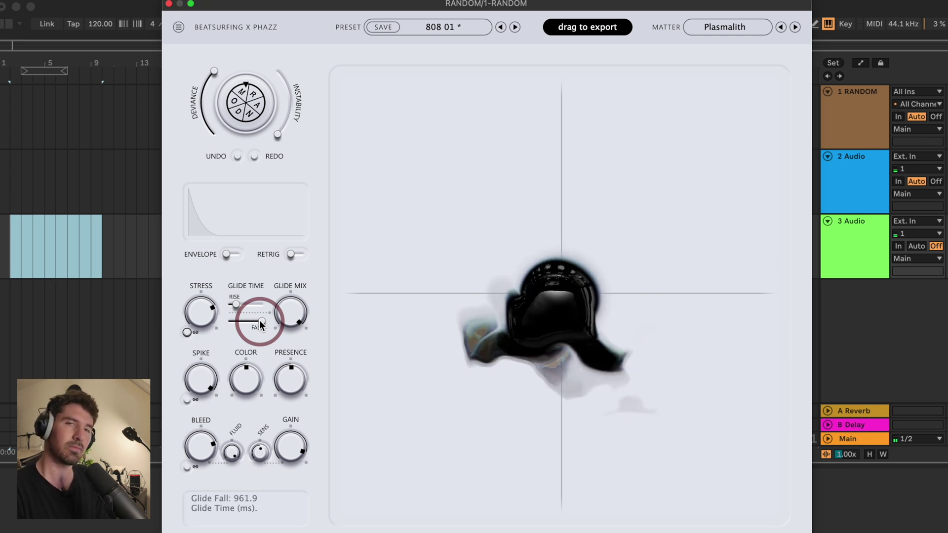
left_click(795, 26)
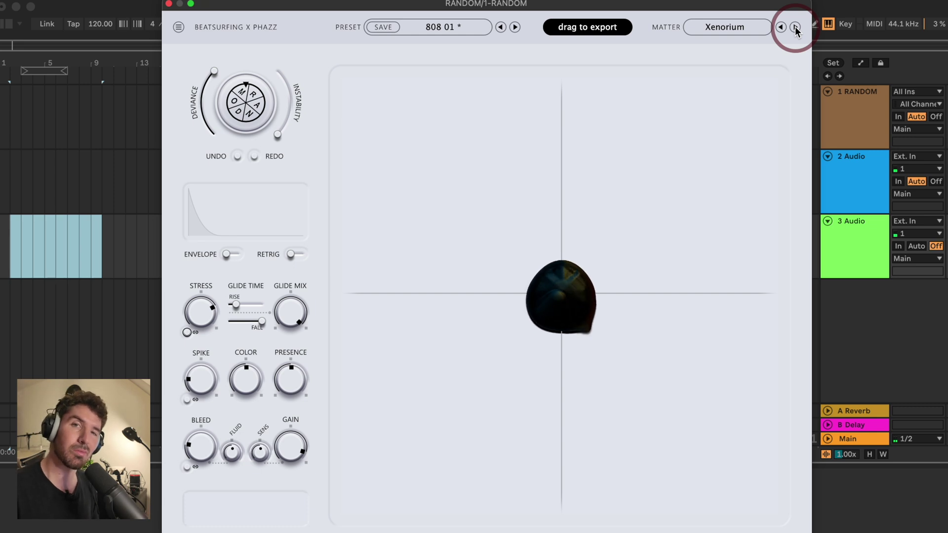
Lower Glide Mix to about 24 and lengthen Glide Rise close to its maximum
left_click(290, 315)
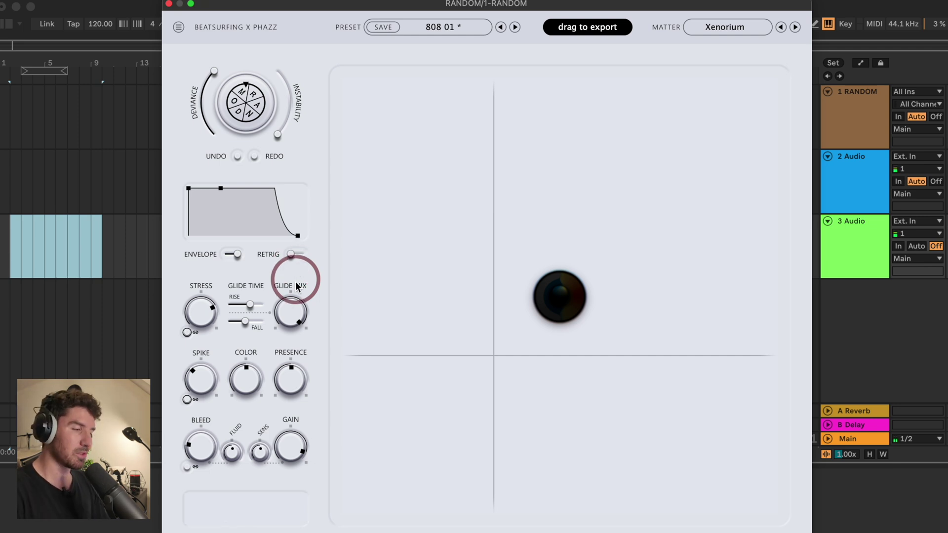
left_click_drag(291, 314, 291, 401)
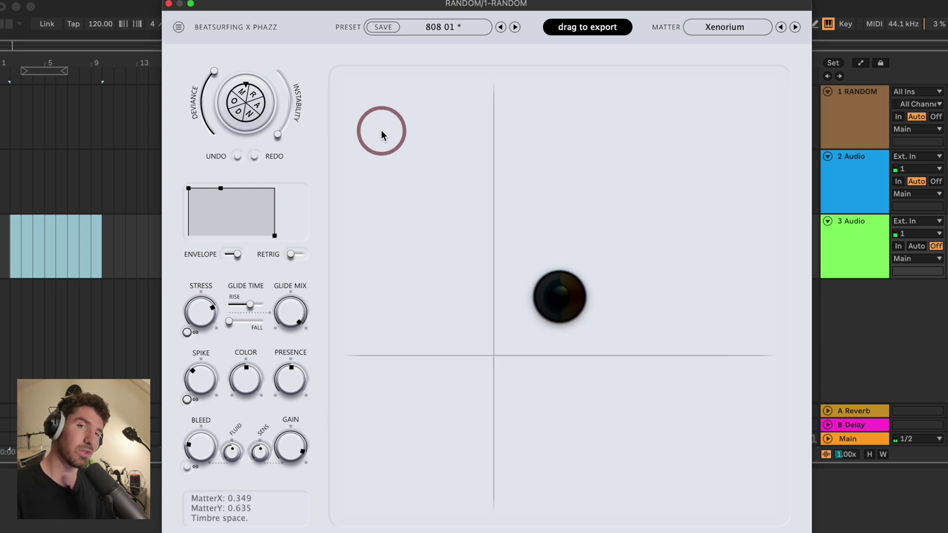
left_click_drag(296, 296, 275, 434)
left_click_drag(291, 302, 263, 305)
left_click(251, 305)
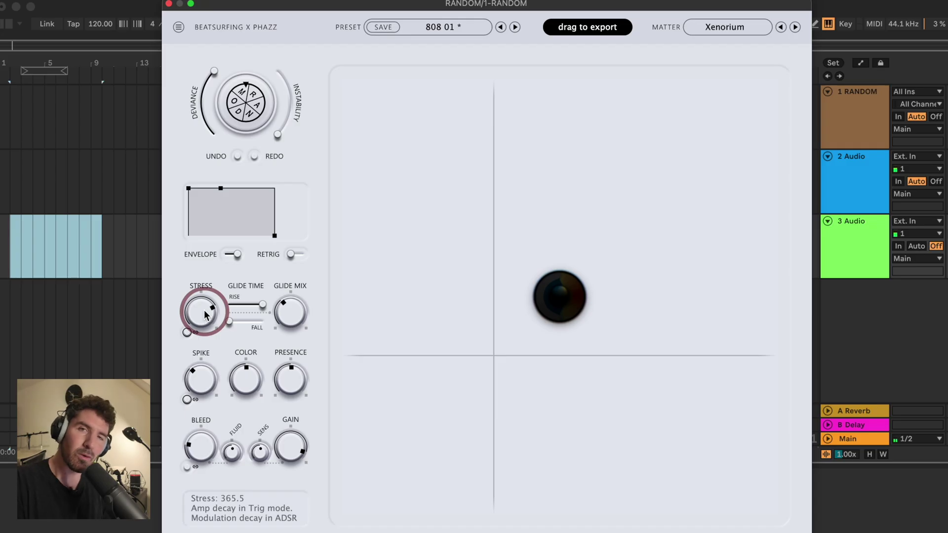
Nudge Stress up slightly and switch the envelope to Trig decay mode
left_click_drag(205, 314, 207, 308)
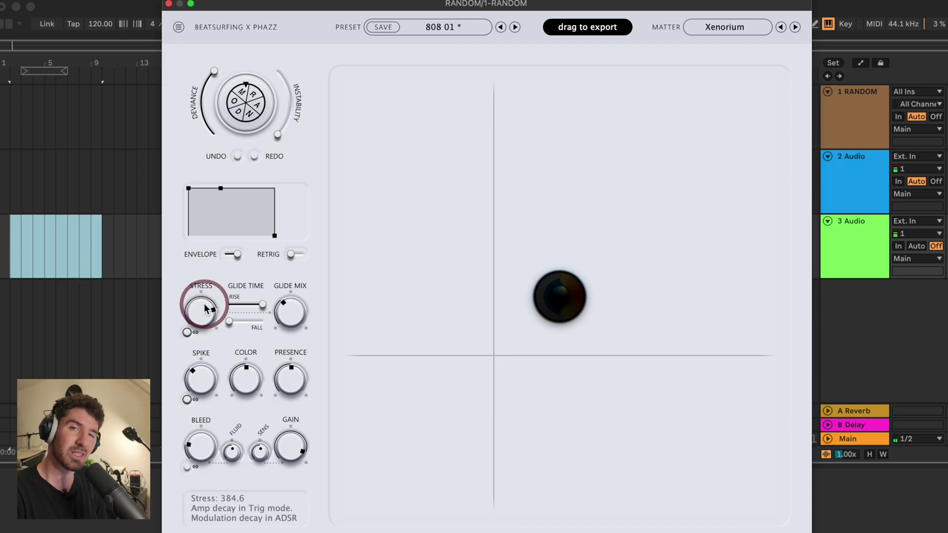
left_click(236, 255)
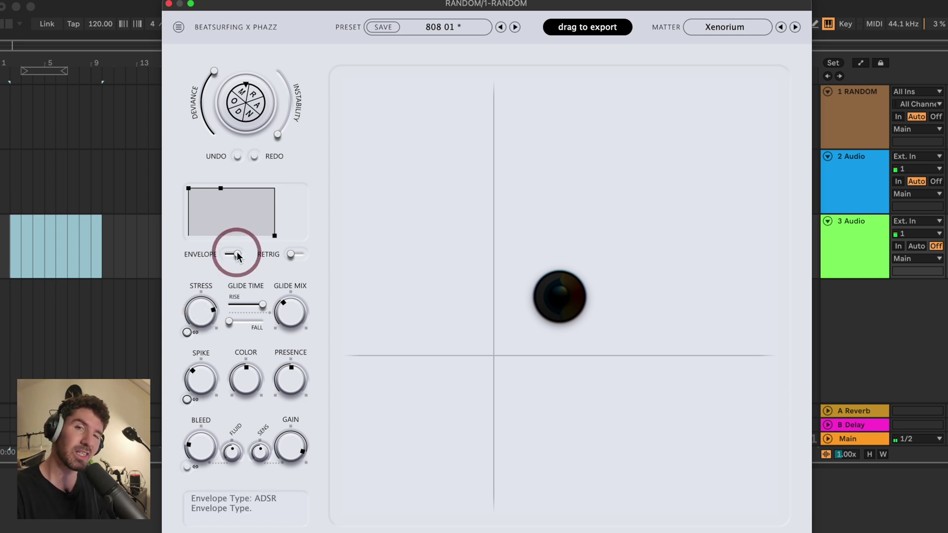
left_click(236, 255)
left_click(193, 312)
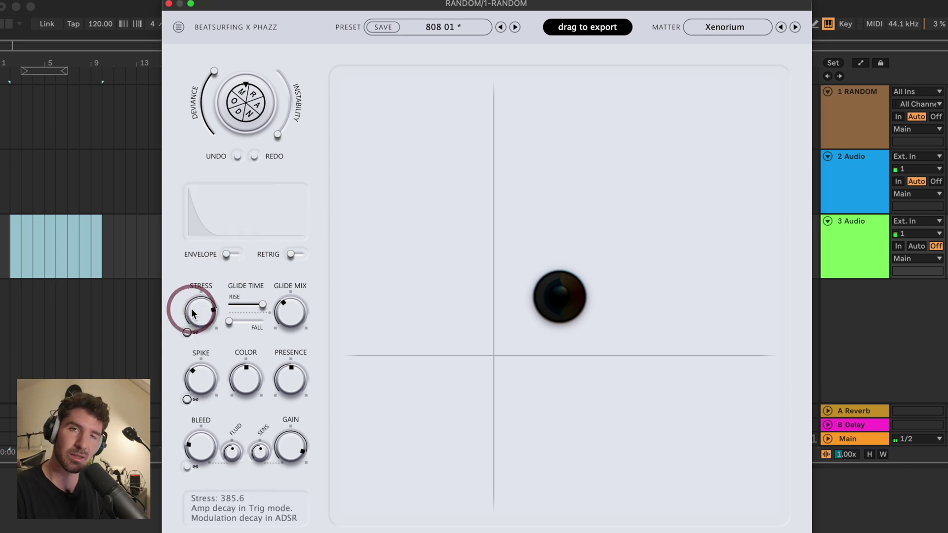
Sweep Stress from 500 down to 27, then return to ADSR with Stress near 432
mouse_move(192, 313)
left_mouse_down()
mouse_move(204, 298)
mouse_move(207, 306)
left_mouse_up()
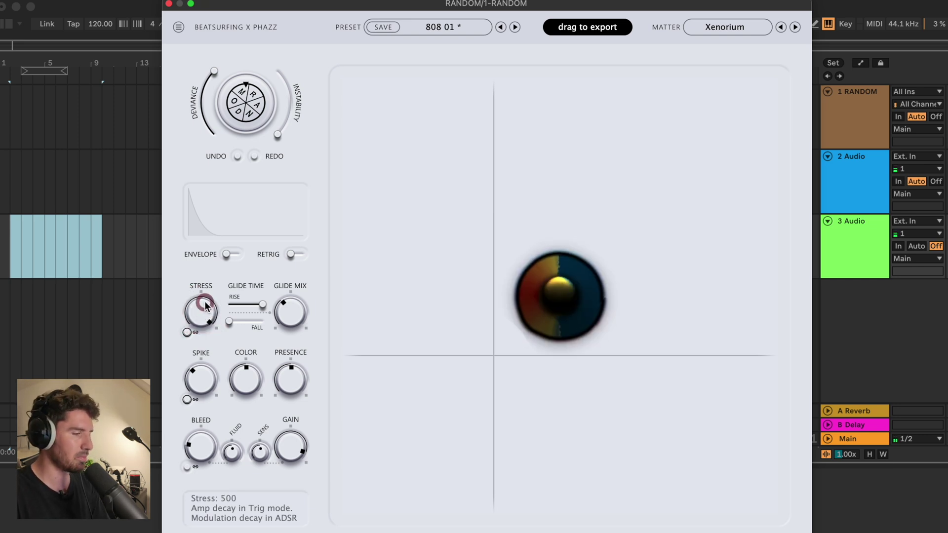
left_click_drag(199, 328, 196, 469)
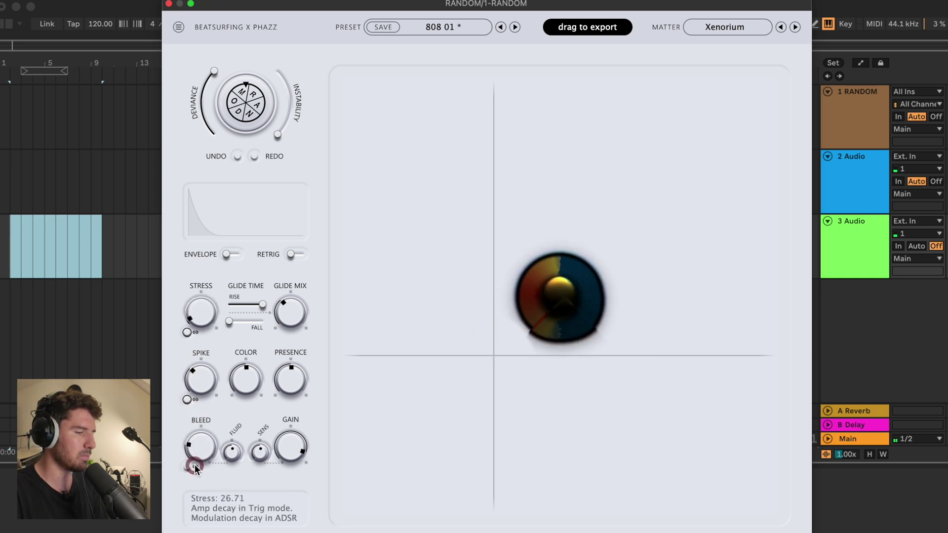
left_click(376, 281)
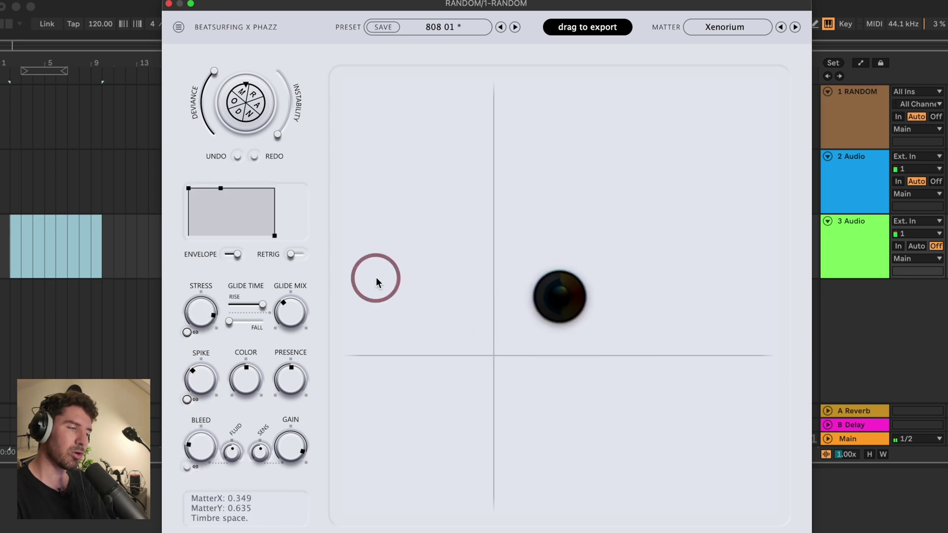
left_click(197, 317)
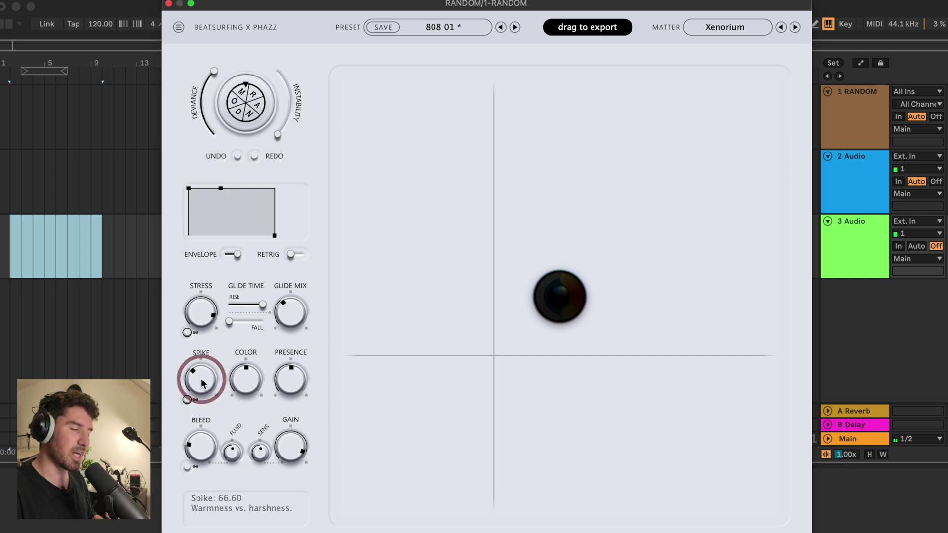
Pull Spike down, drop Stress to minimum, raise Color, and sweep Presence from 50 to 0
left_click_drag(201, 382, 232, 323)
left_click(203, 319)
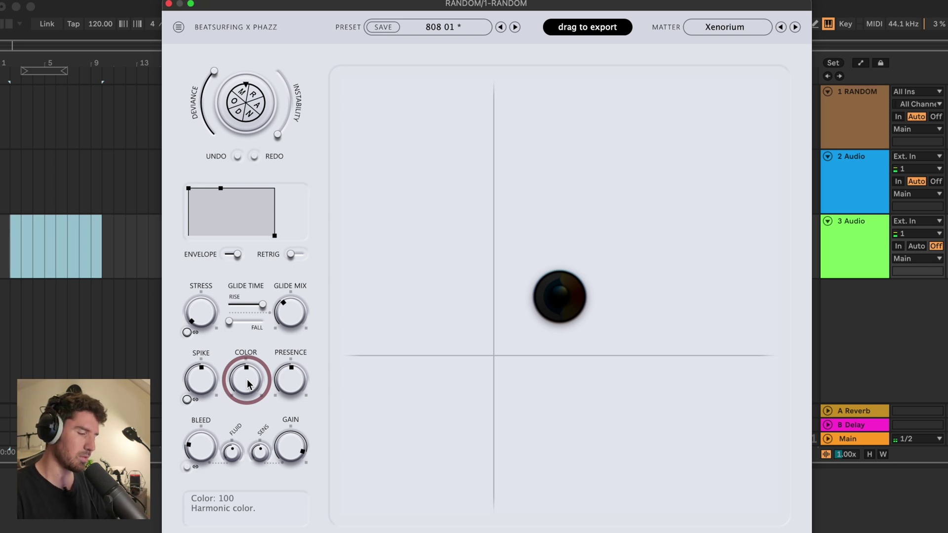
left_click_drag(248, 384, 258, 498)
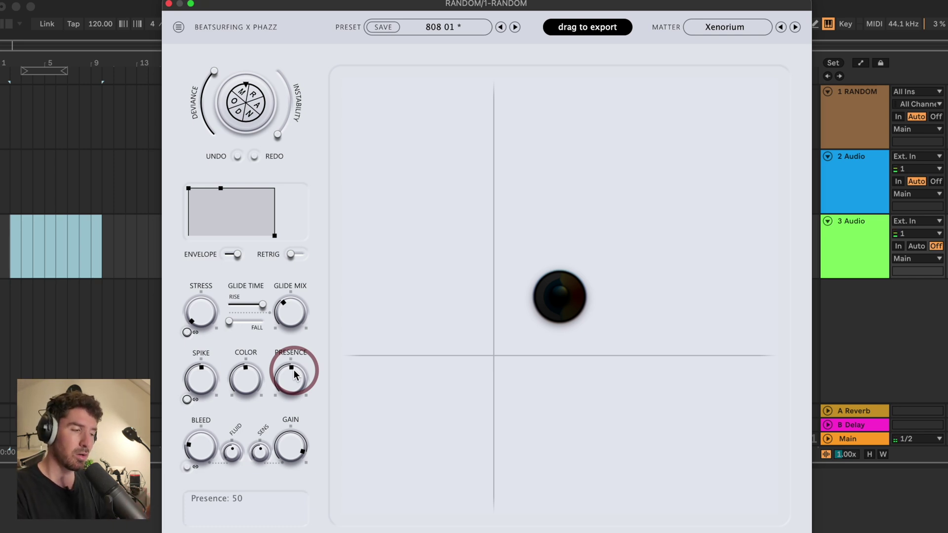
left_click_drag(294, 374, 254, 530)
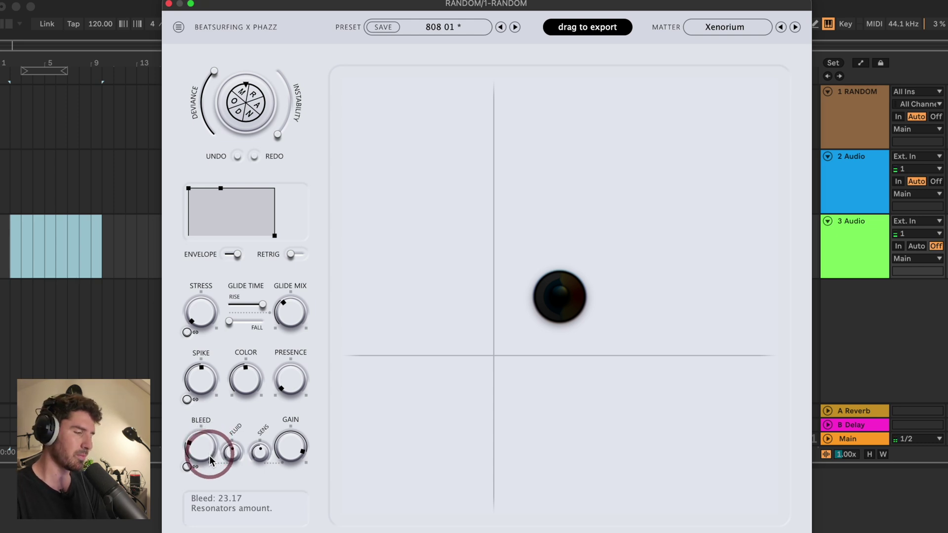
Check the Bleed amount, flip the envelope to ADSR and back to Trig, and set Stress to about 117
left_click_drag(204, 442, 203, 440)
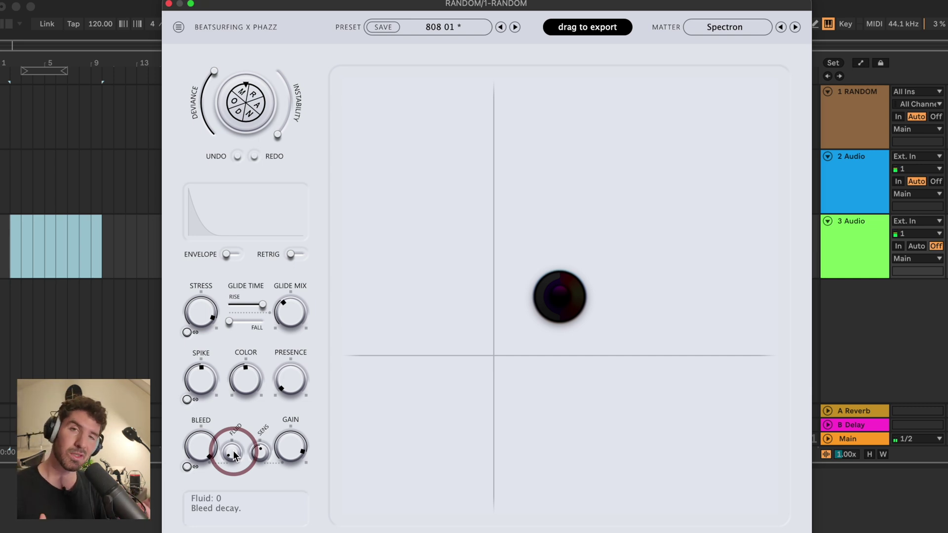
left_click(232, 254)
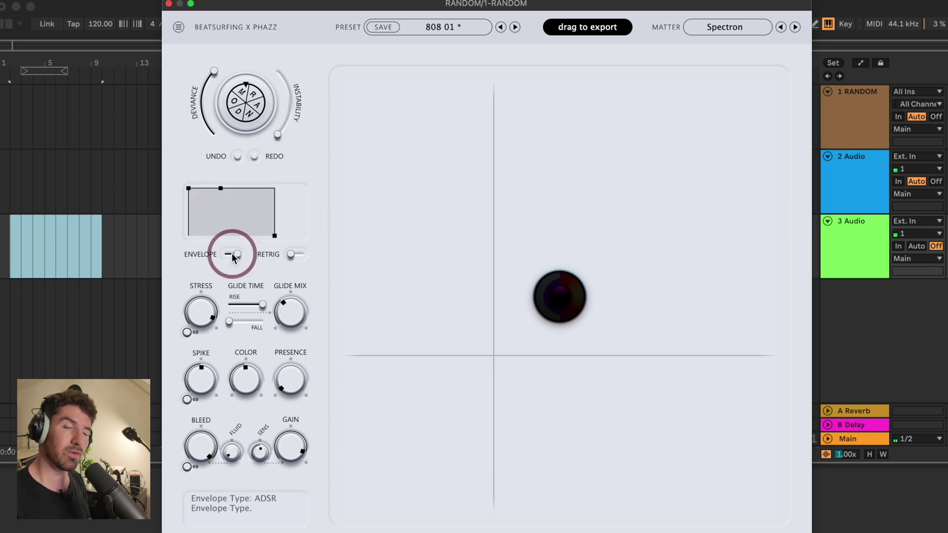
left_click(232, 253)
left_click(444, 350)
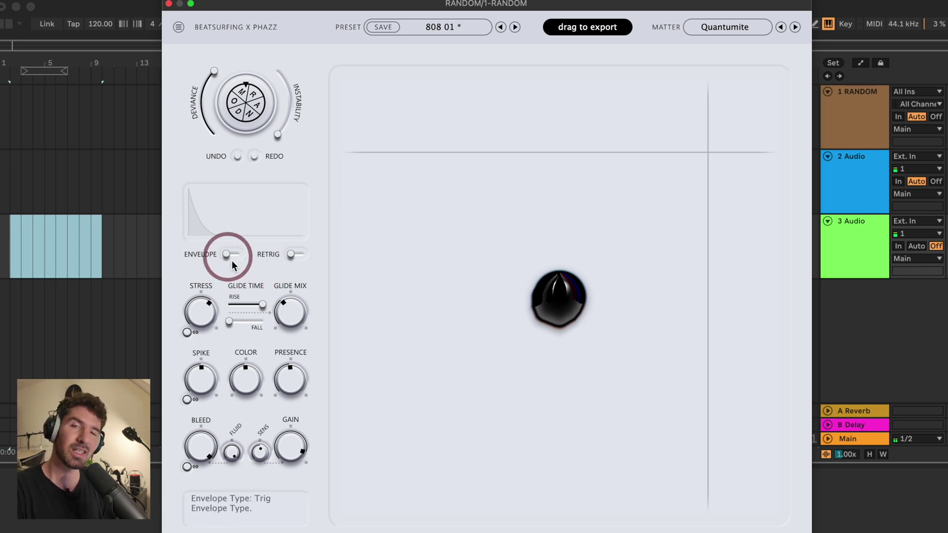
left_click_drag(200, 313, 196, 307)
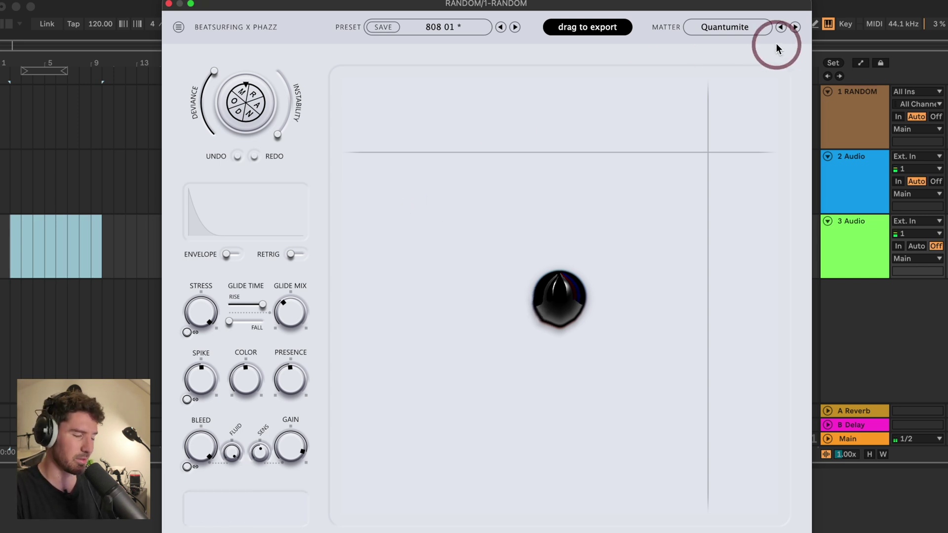
Move the timbre point around the XY pad, ending on Solanite at X 0.633, Y 0.769
left_click(573, 265)
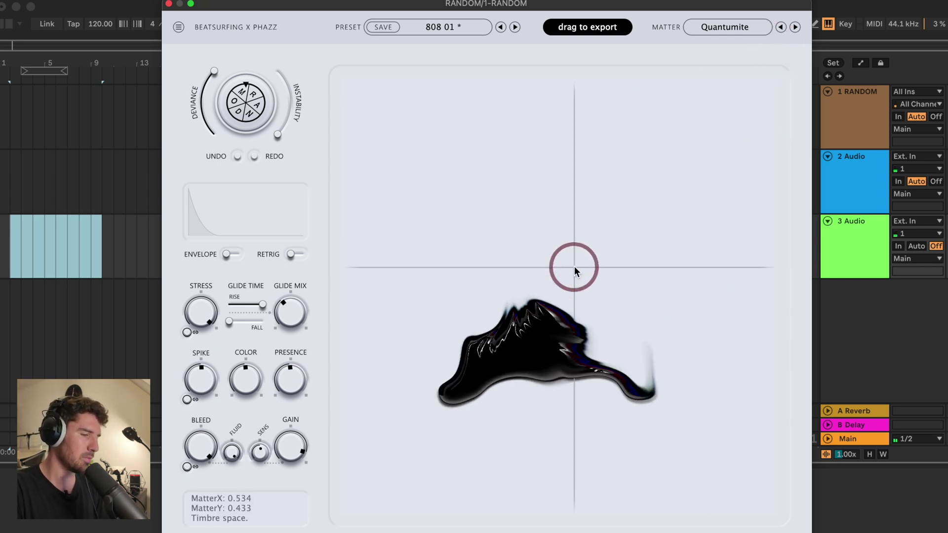
left_click(455, 191)
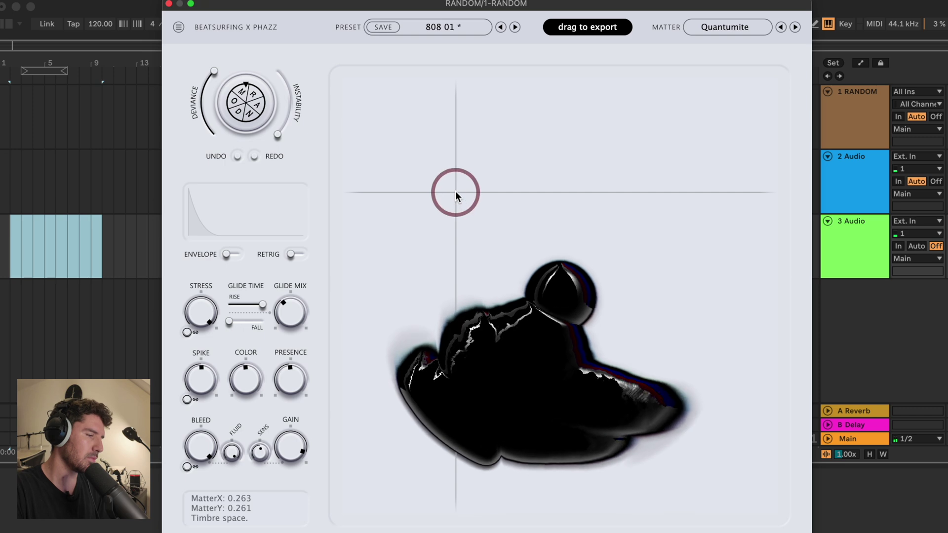
left_click(617, 414)
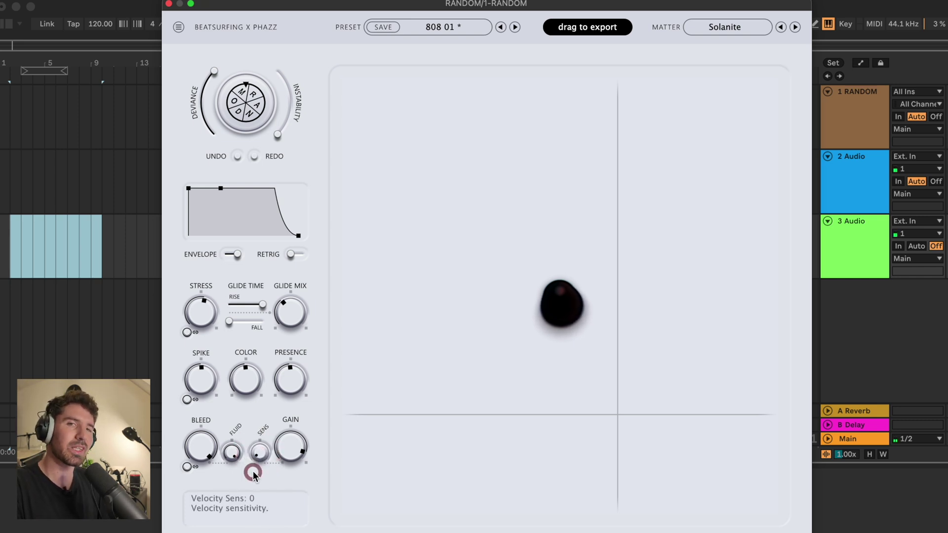
Raise velocity Sens to about 29.6
left_click_drag(253, 475, 264, 405)
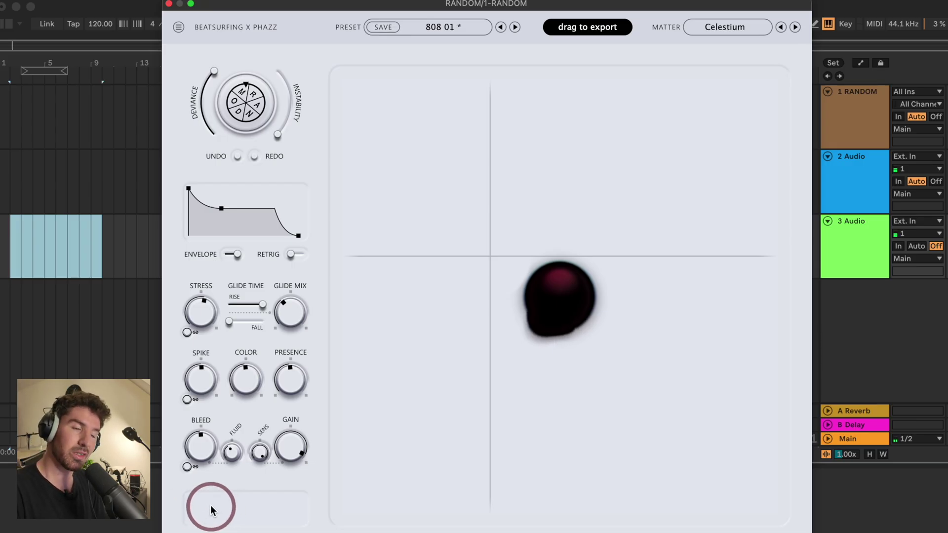
Sweep the timbre point toward the upper right, then settle it at MatterX 0.518, MatterY 0.524
mouse_move(204, 381)
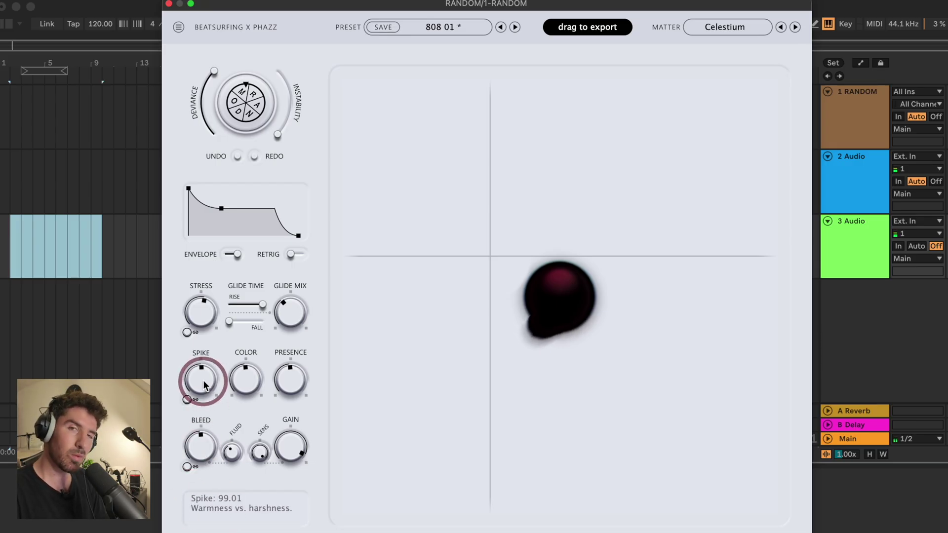
mouse_move(200, 322)
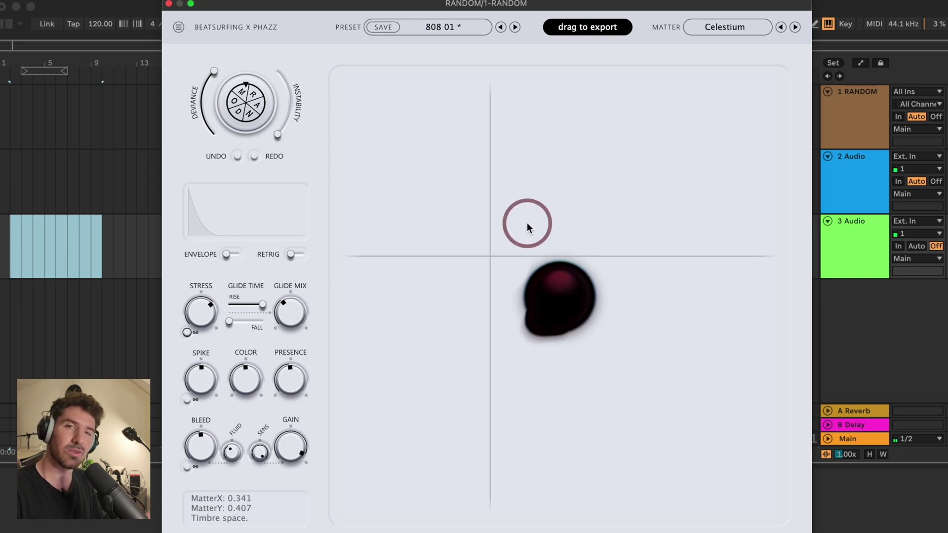
left_click(484, 244)
left_click_drag(485, 245, 614, 317)
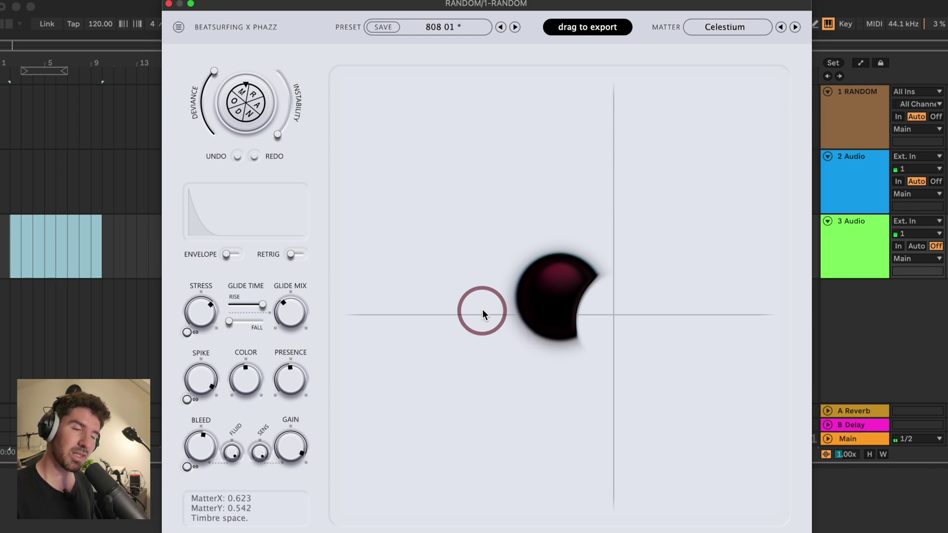
left_click_drag(482, 311, 567, 306)
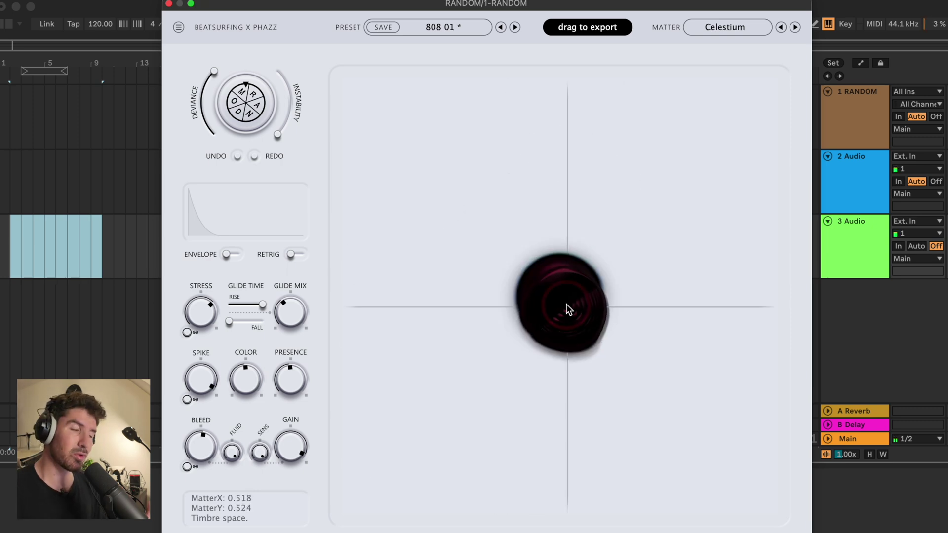
left_click(256, 316)
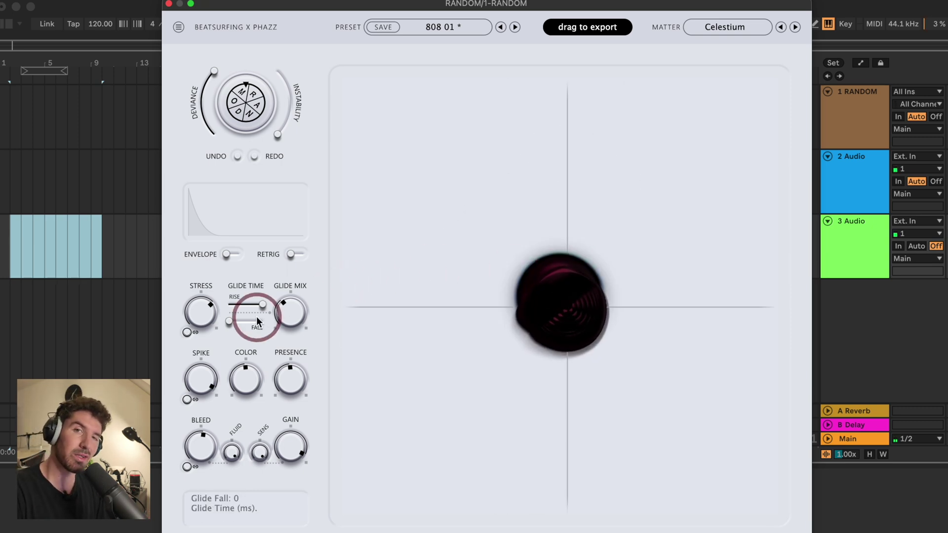